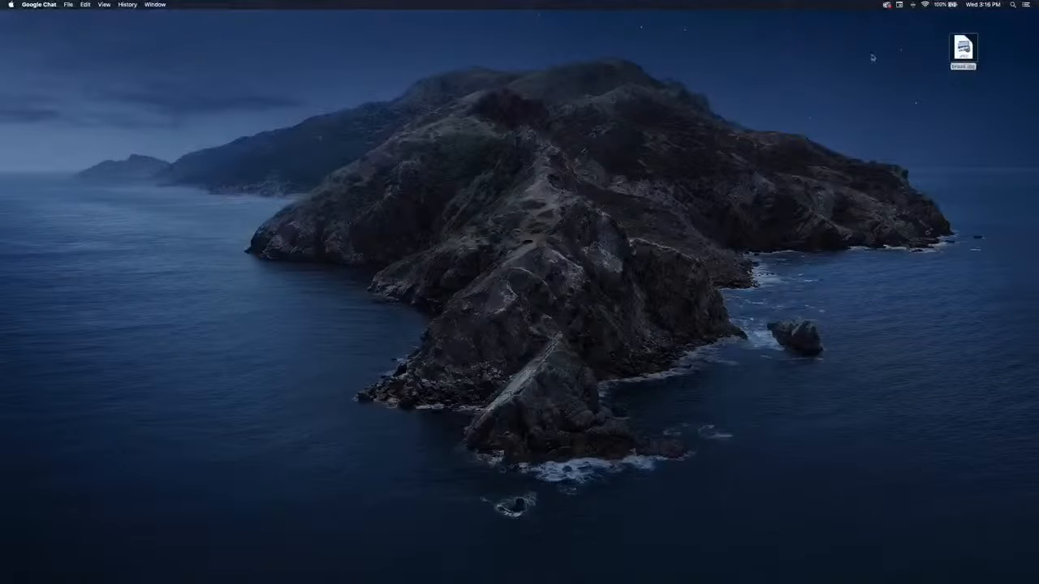
Open the brazil.jpg image from the desktop in Photoshop.
left_click(885, 94)
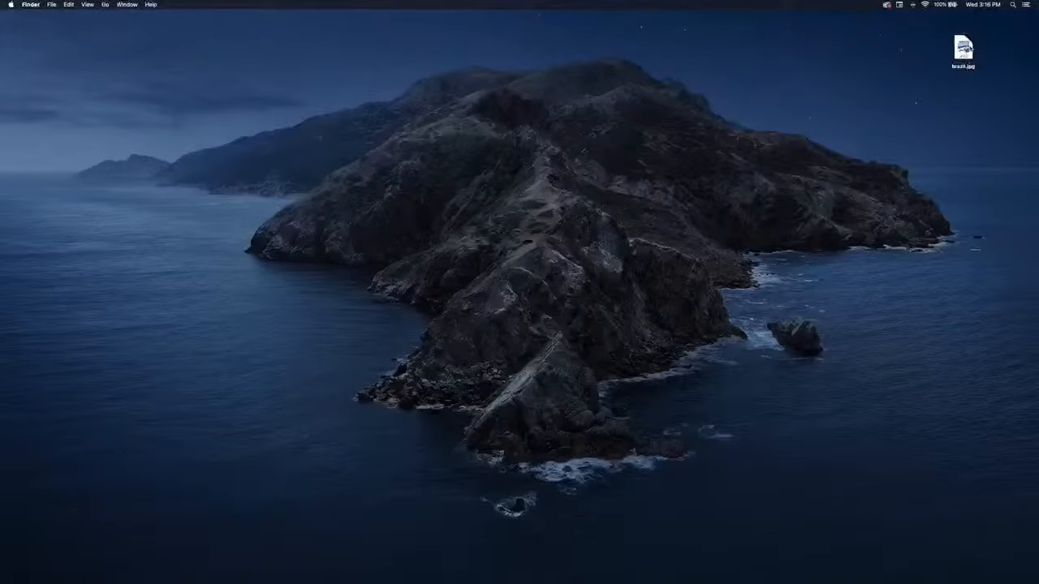
left_click_drag(963, 51, 261, 565)
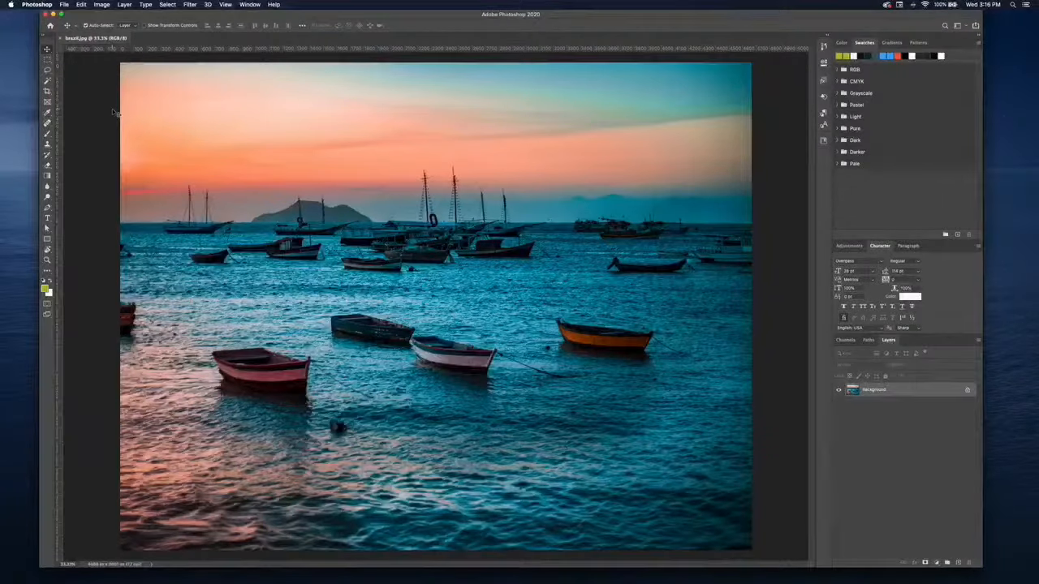
left_click(101, 4)
left_click(113, 68)
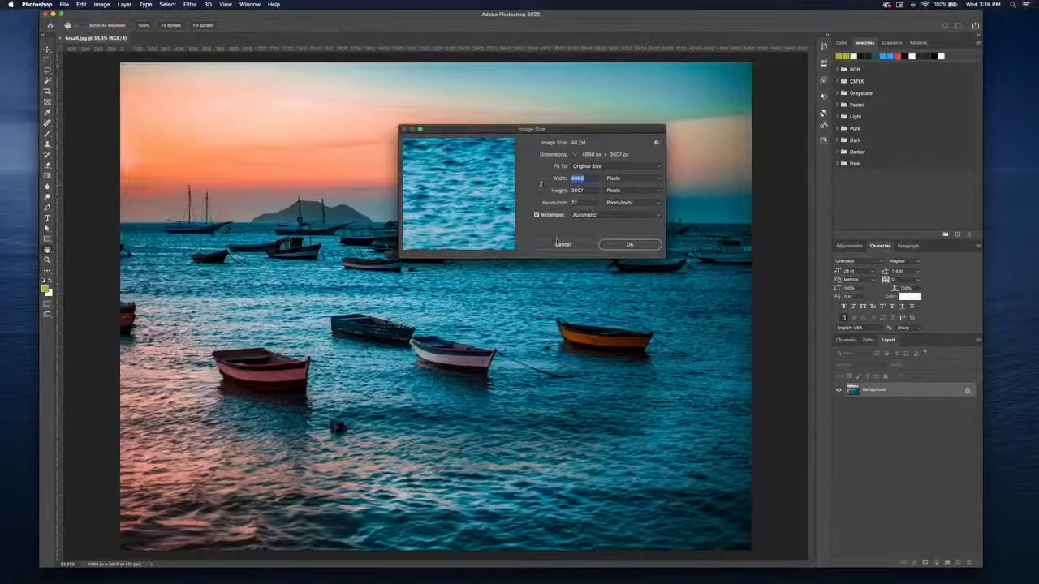
mouse_move(1, 1)
left_click(186, 130)
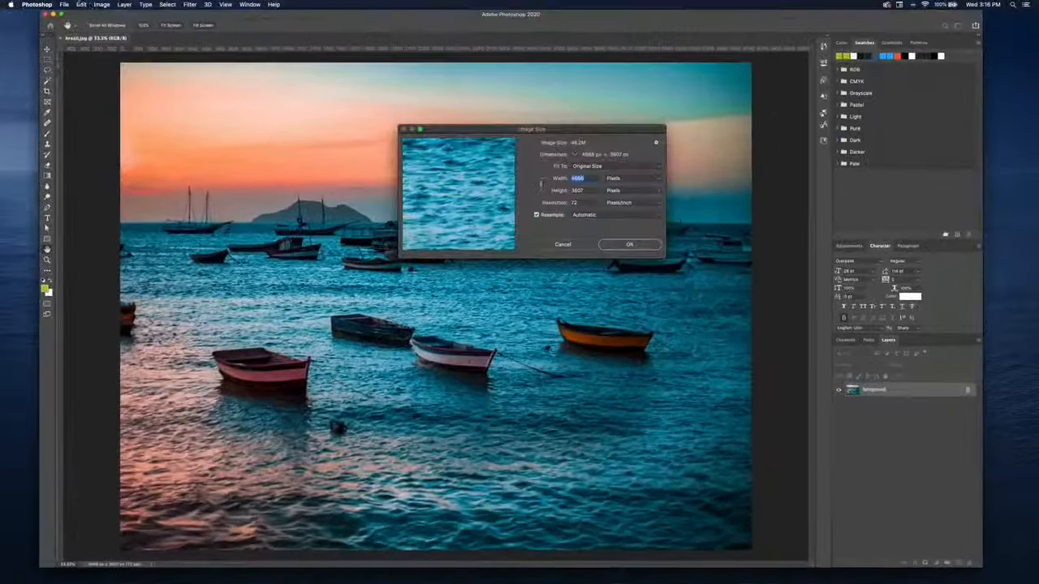
left_click(568, 244)
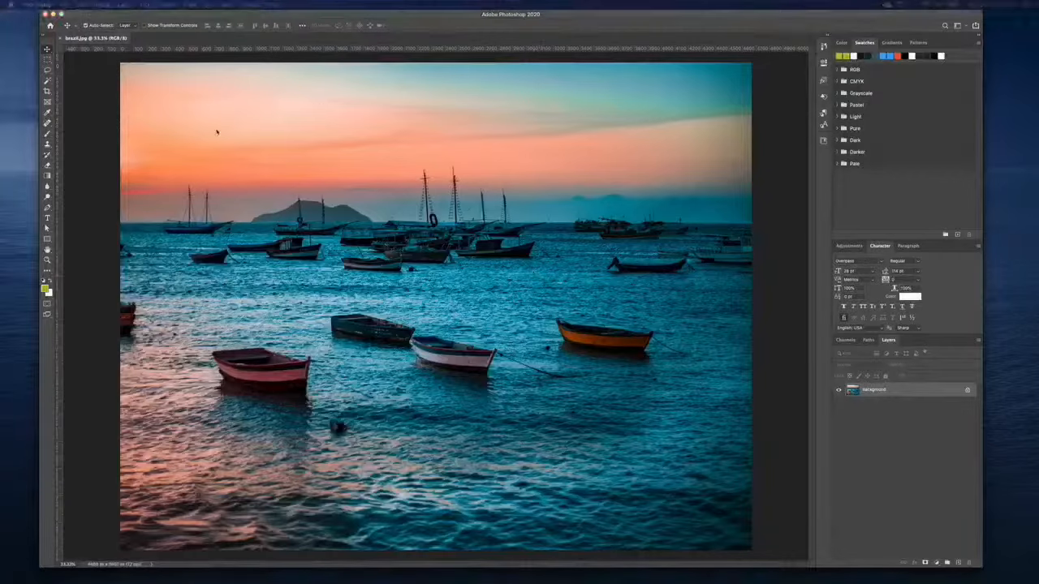
Resize the image to a width of 1000 pixels, keeping its proportions.
left_click(102, 4)
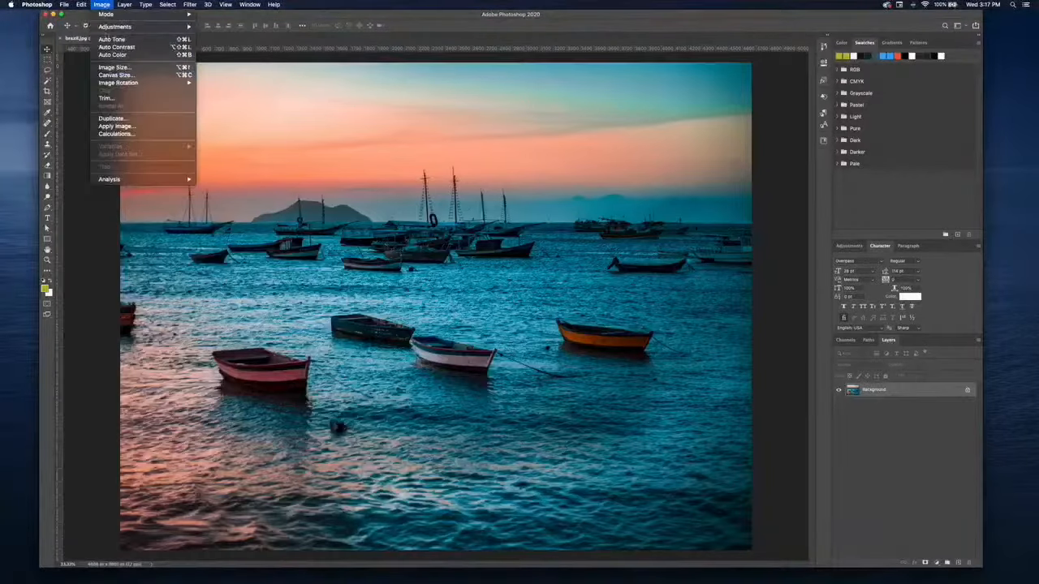
left_click(135, 68)
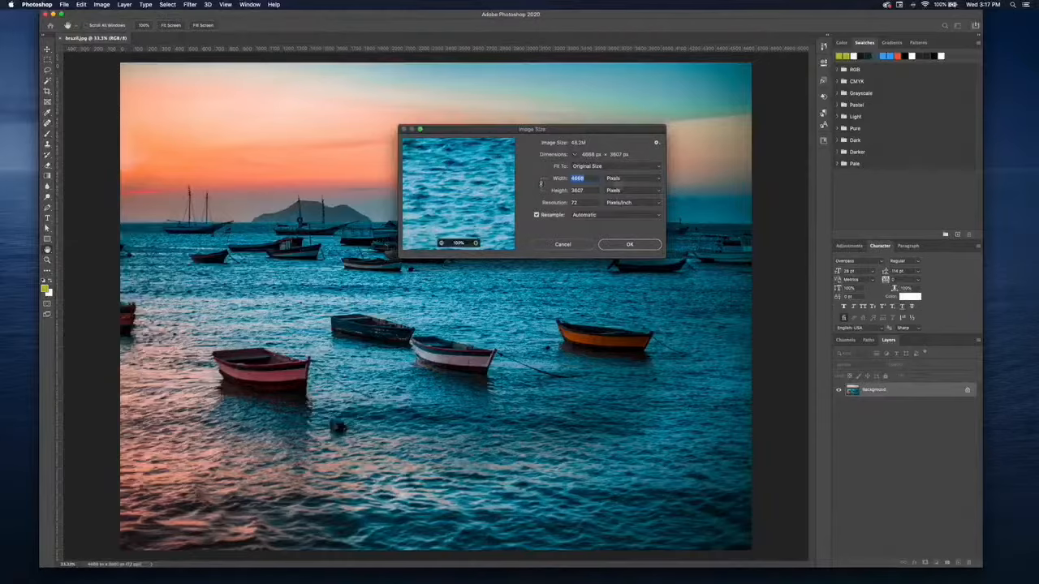
type("1000")
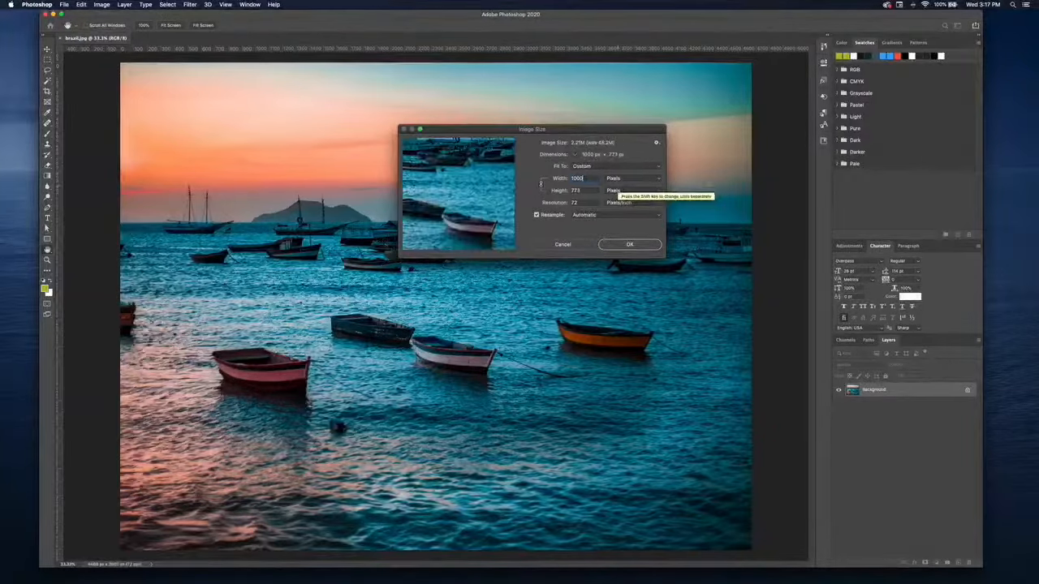
left_click(627, 244)
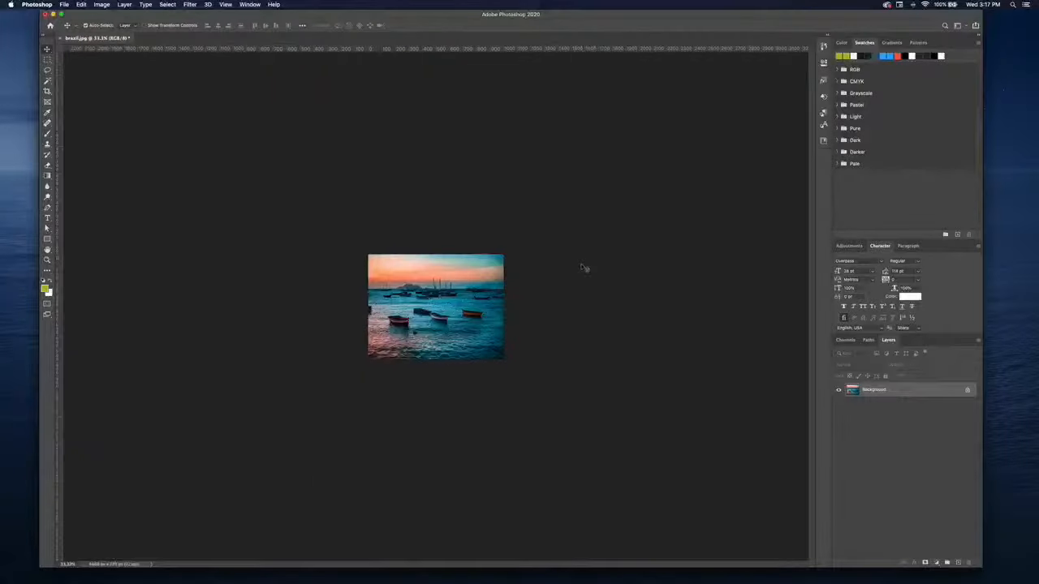
Add a text box across the sky above the boats containing the word "Brazil".
key("super+plus")
key("super+plus")
key("super+plus")
key("super+plus")
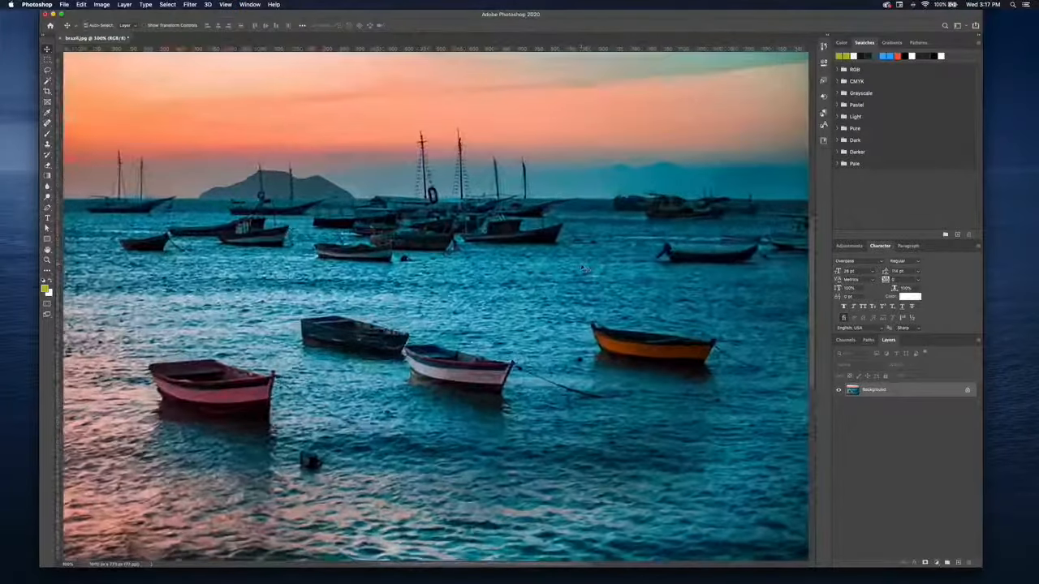
key("super+minus")
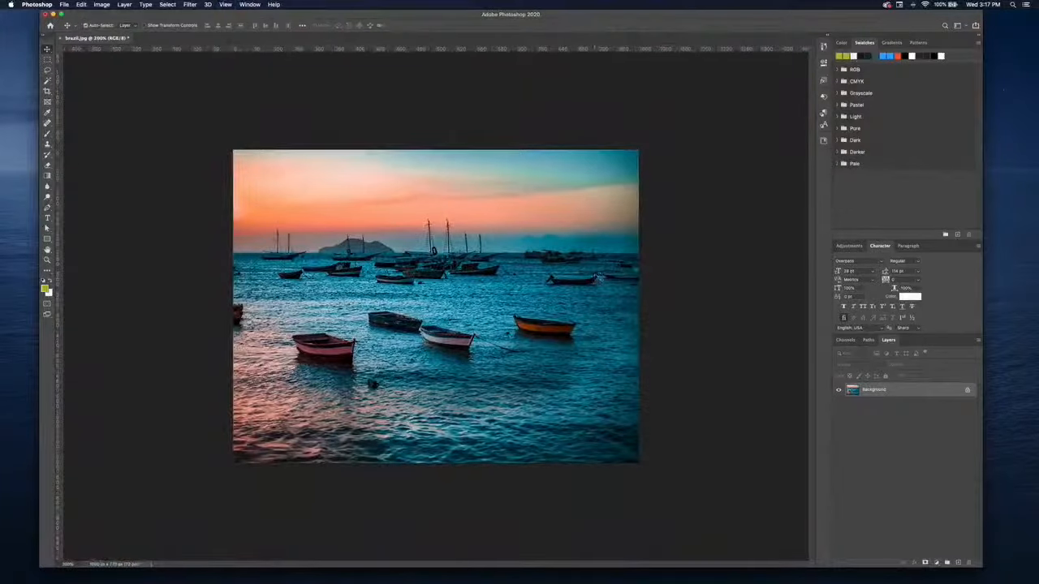
key("super+minus")
key("super+plus")
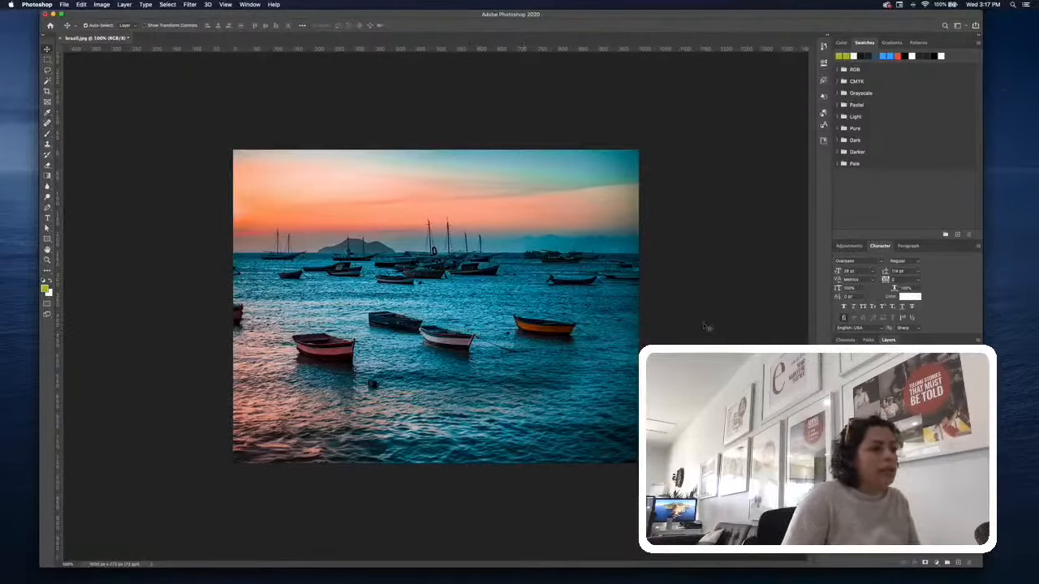
key("t")
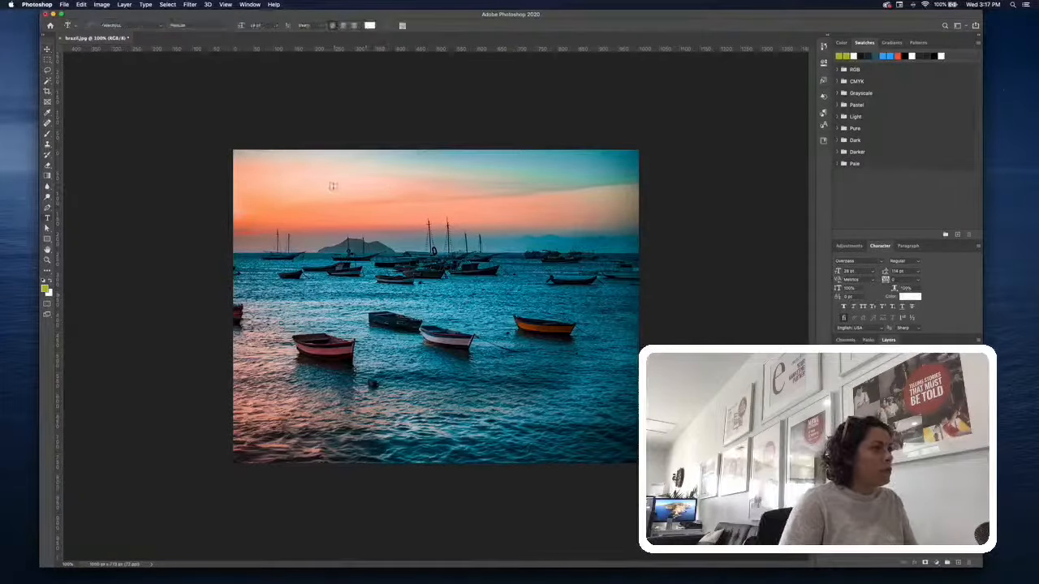
left_click_drag(312, 176, 570, 232)
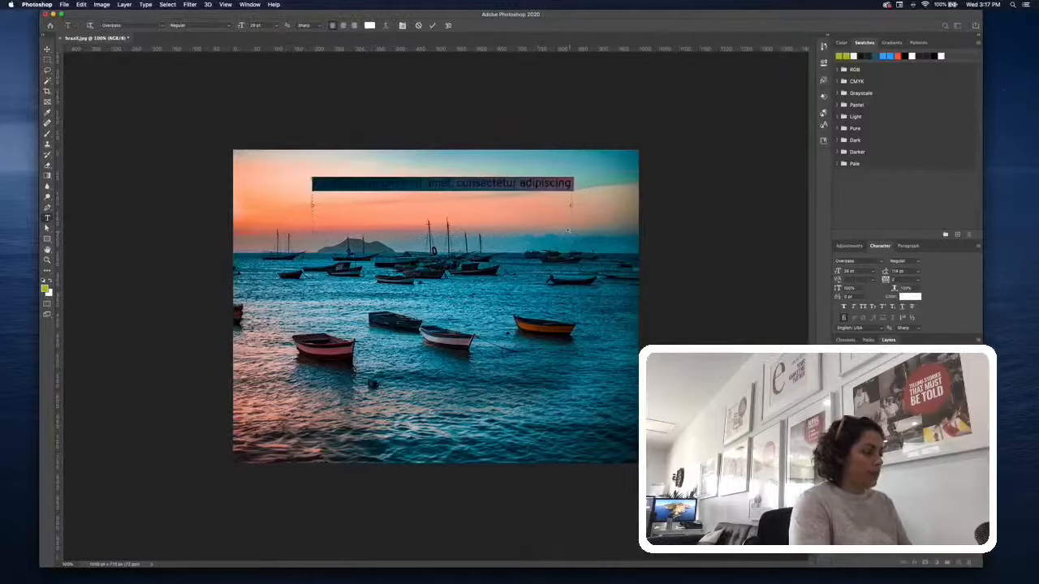
key("BackSpace")
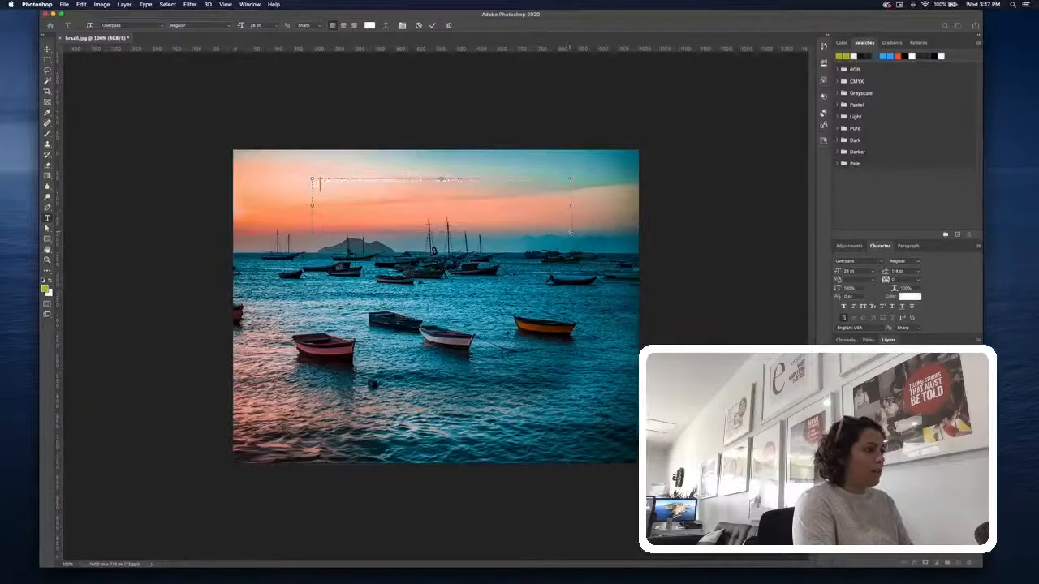
type("Brazil")
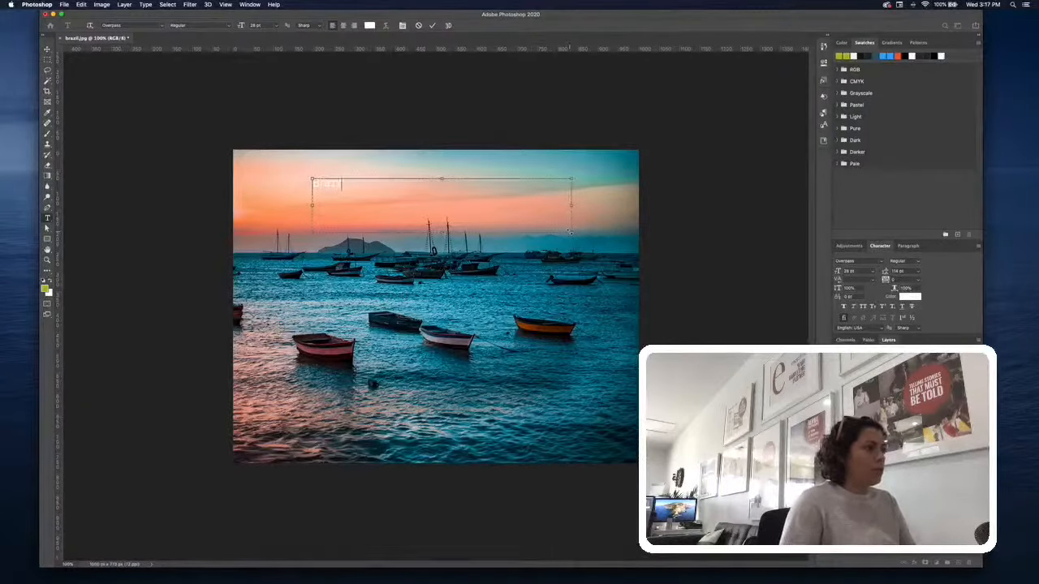
Set the Brazil title in all caps and enlarge it to about 103 pt.
key("super+a")
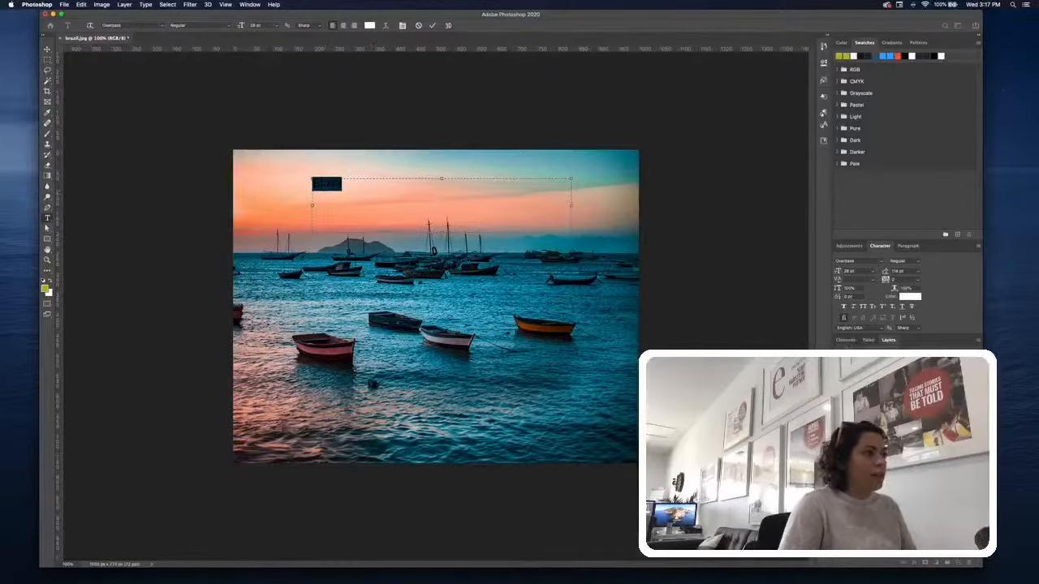
left_click(865, 307)
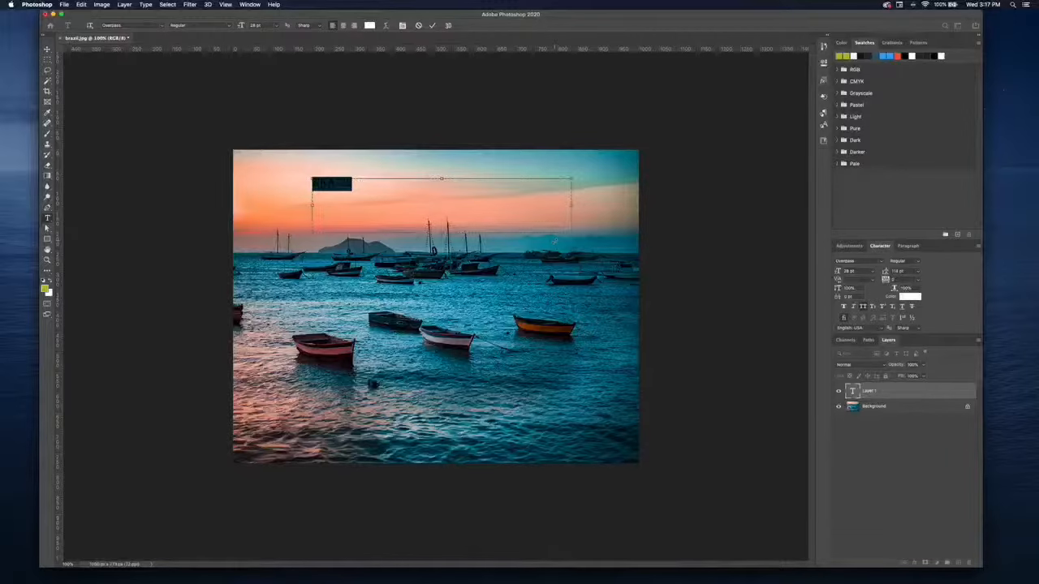
key("shift+super+period")
key("shift+super+period")
key("shift+super+period")
key("shift+super+period")
key("shift+super+period")
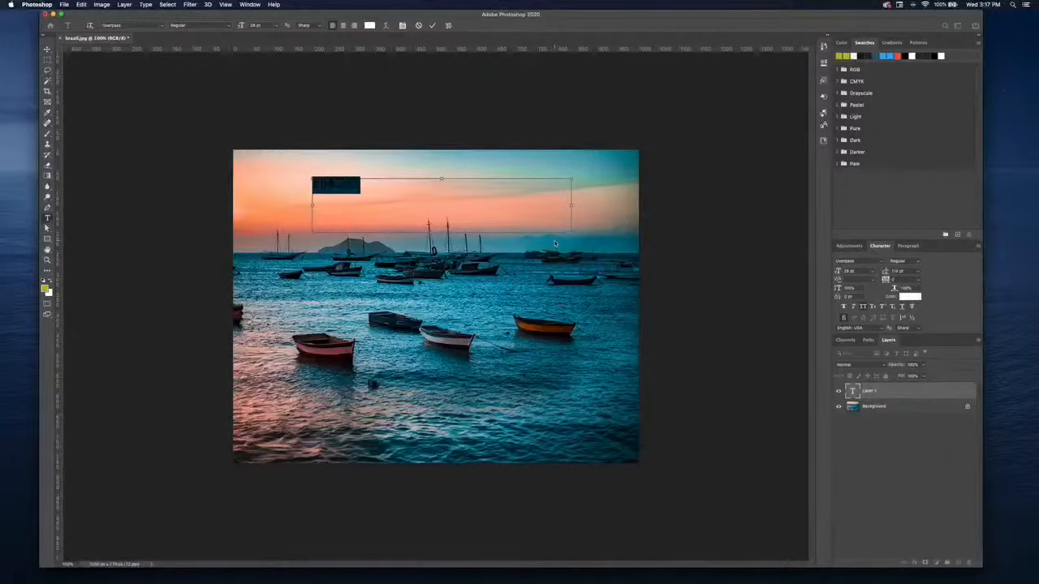
key("shift+super+period")
key("shift+super+period")
key("shift+super+period")
key("shift+super+period")
key("shift+super+period")
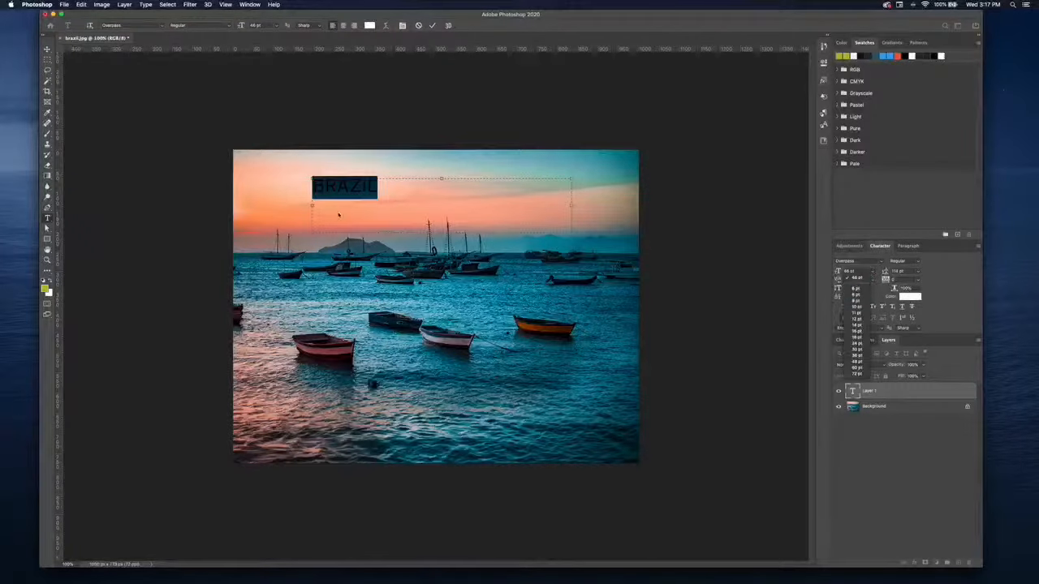
left_click_drag(837, 271, 860, 274)
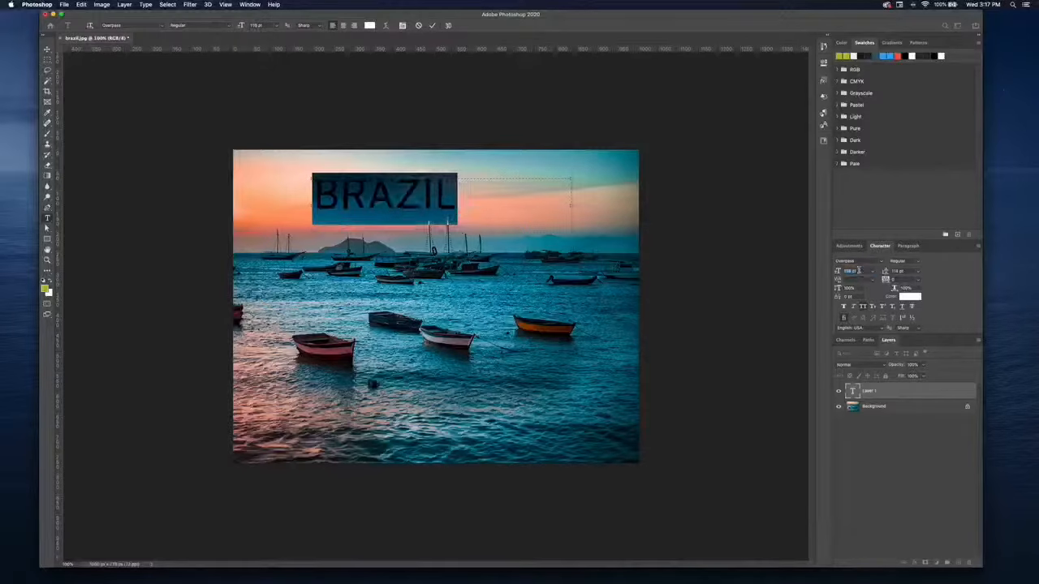
Change the title's font to Montserrat in the Bold style.
left_click(877, 261)
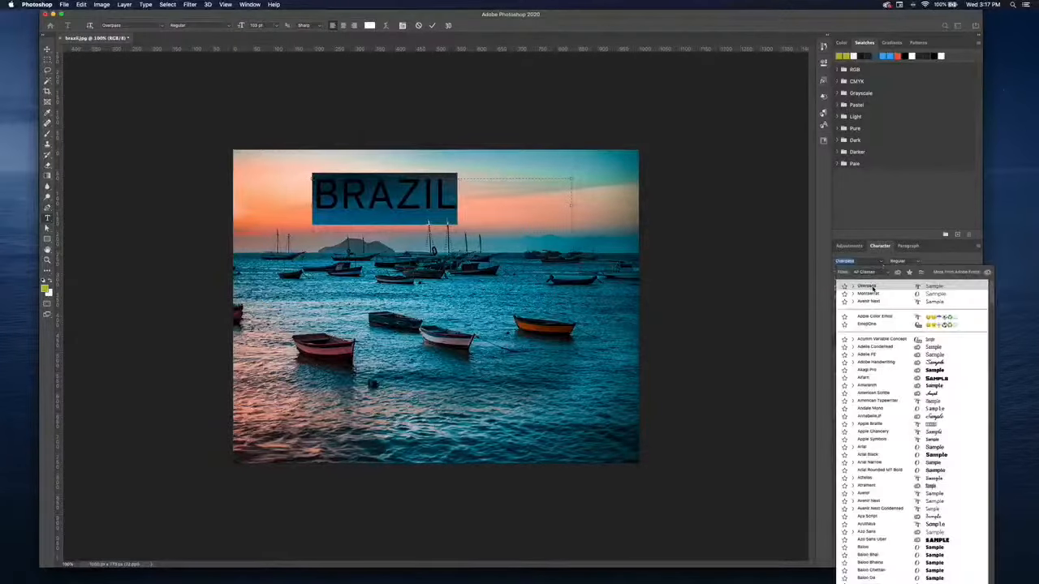
left_click(870, 293)
left_click(899, 262)
left_click(903, 331)
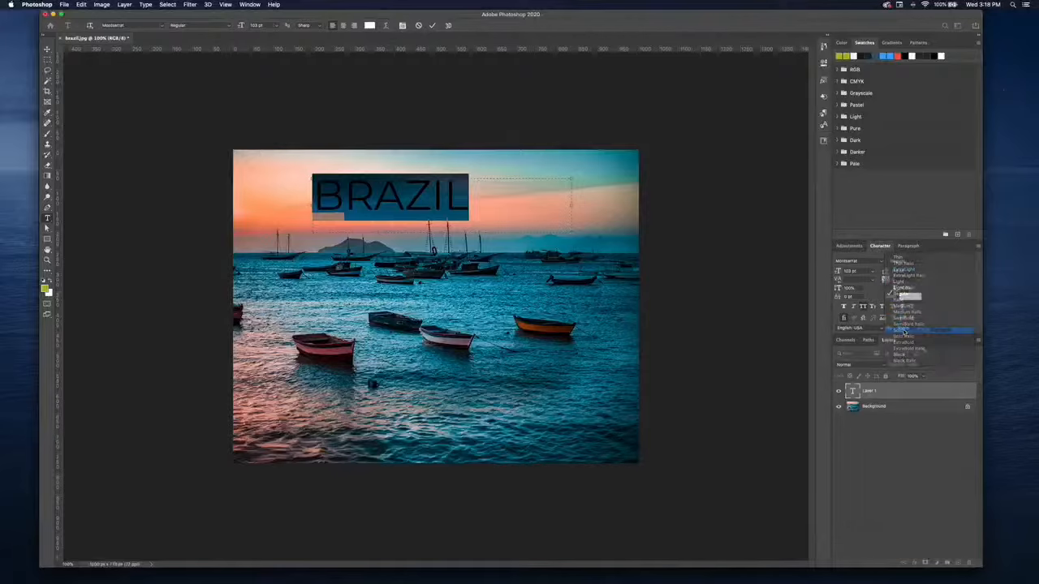
Center-align the title within its text box and move the text to the horizontal middle of the image.
left_click(904, 247)
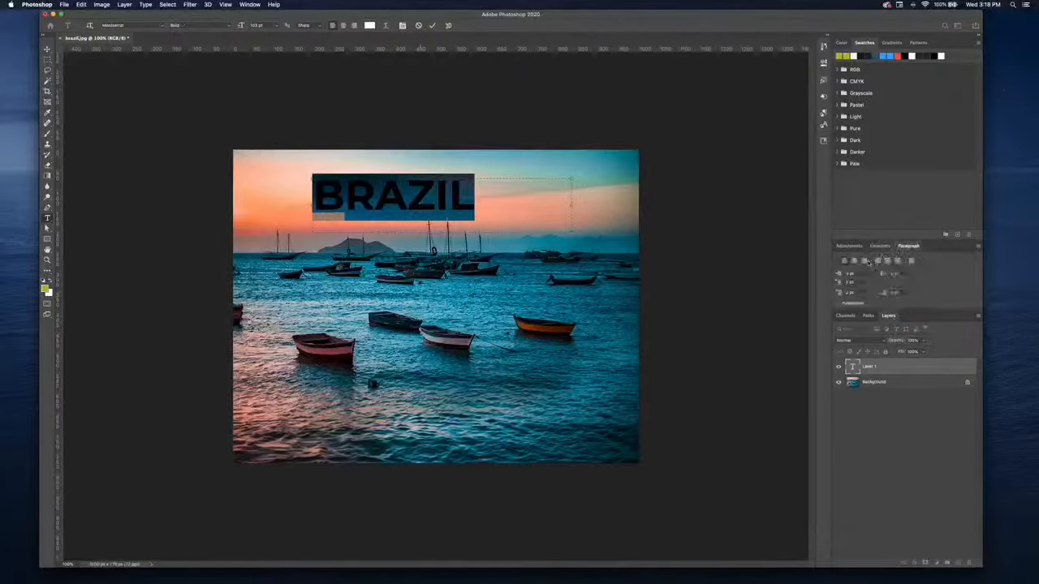
left_click(854, 261)
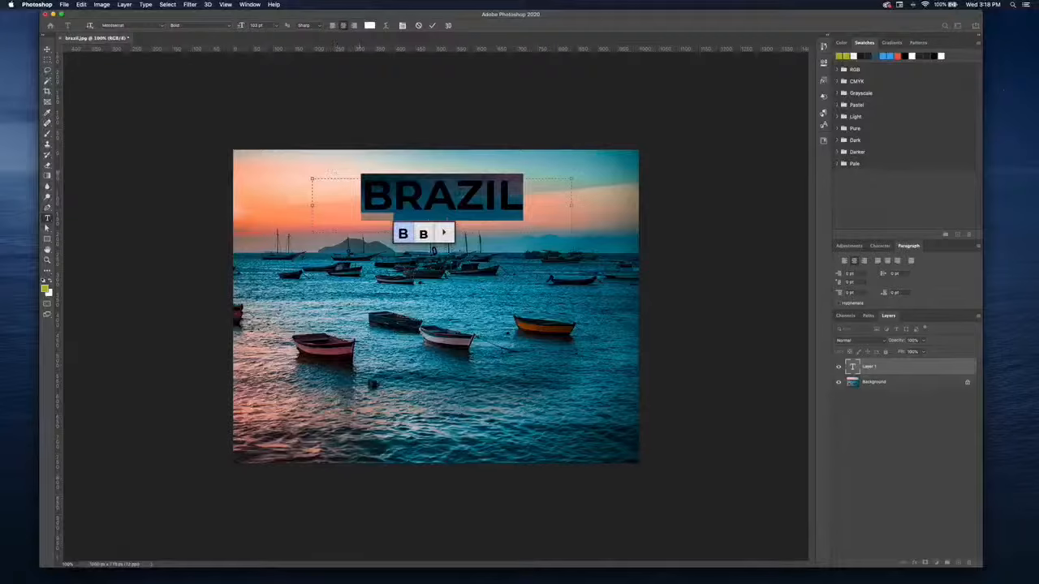
left_click(527, 205)
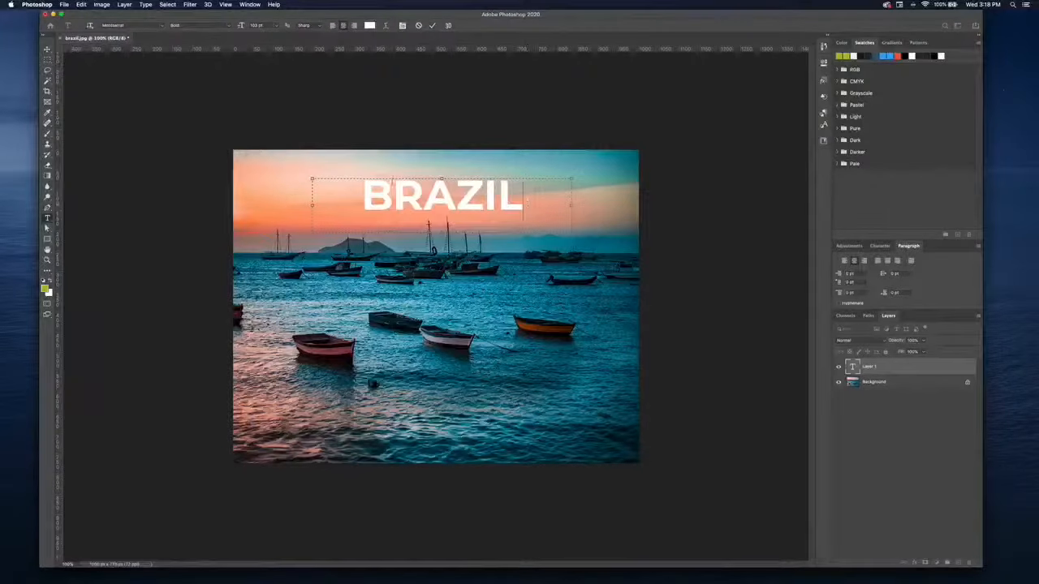
left_click(48, 49)
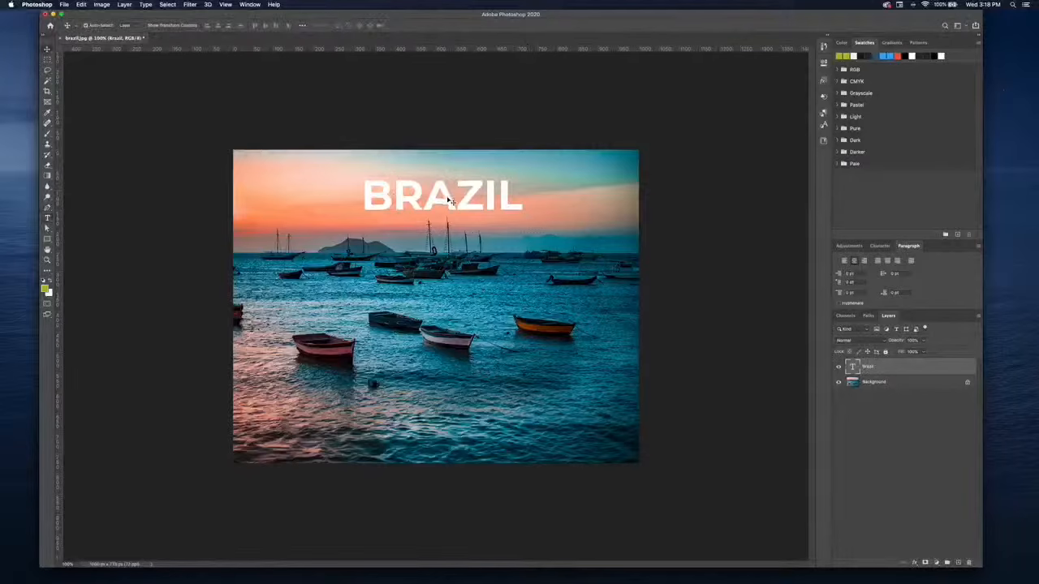
left_click_drag(448, 201, 480, 209)
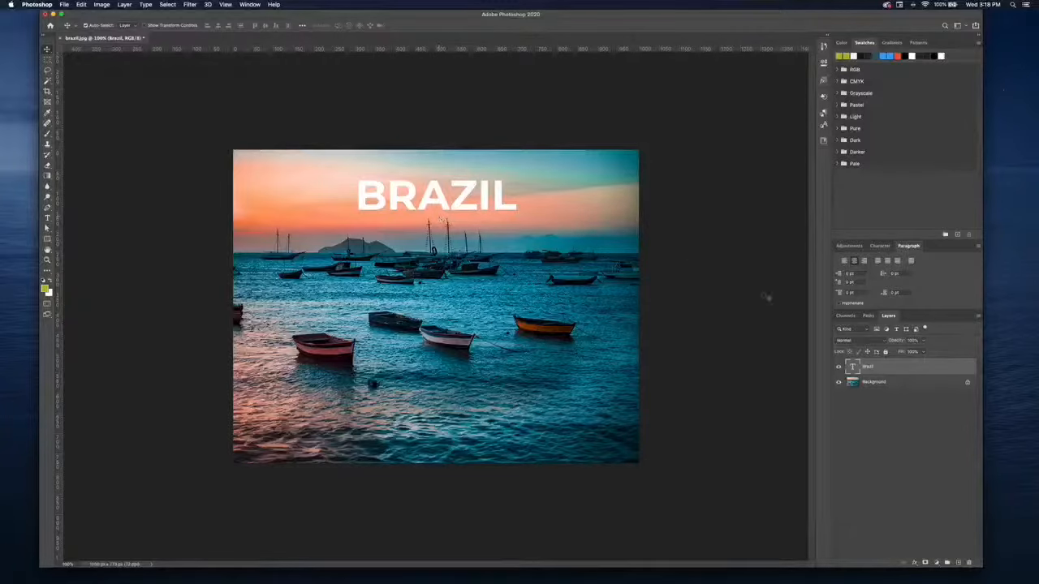
Reduce the Brazil text layer's opacity to 70%.
left_click(923, 350)
key("9")
key("1")
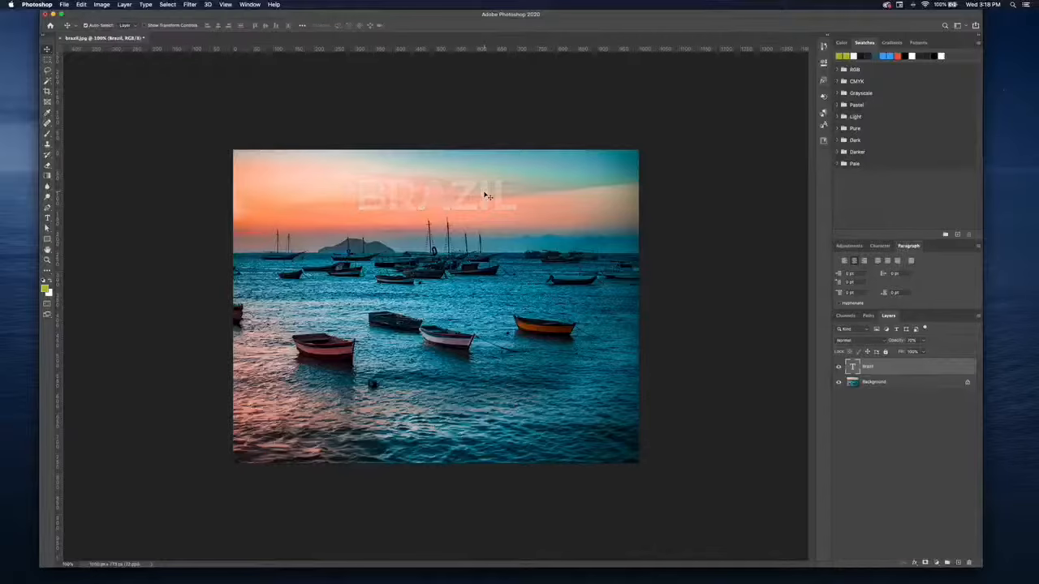
key("8")
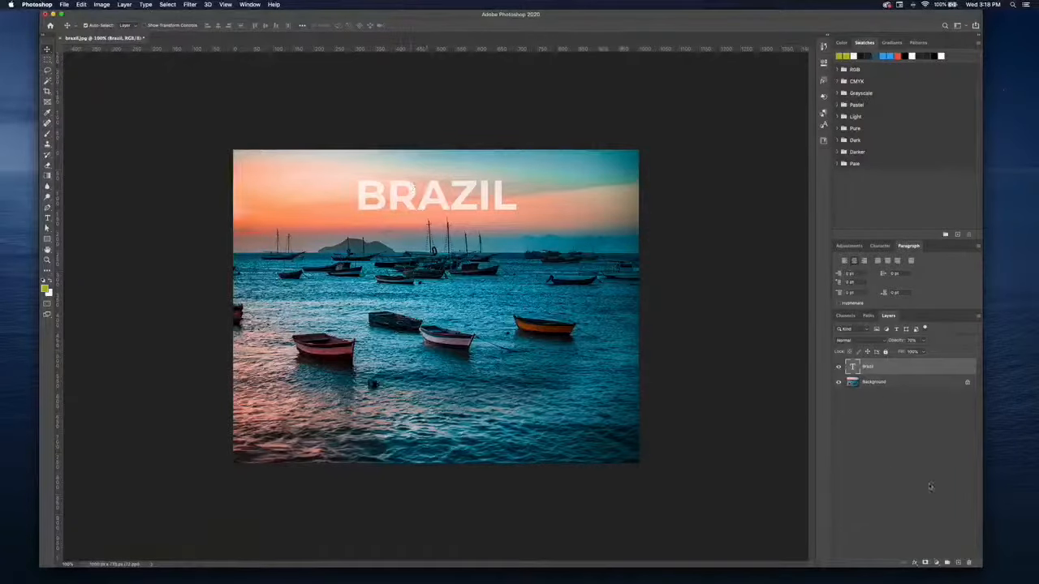
Add a layer mask to the Brazil text layer and choose the Soft Round brush for painting on it.
left_click(924, 562)
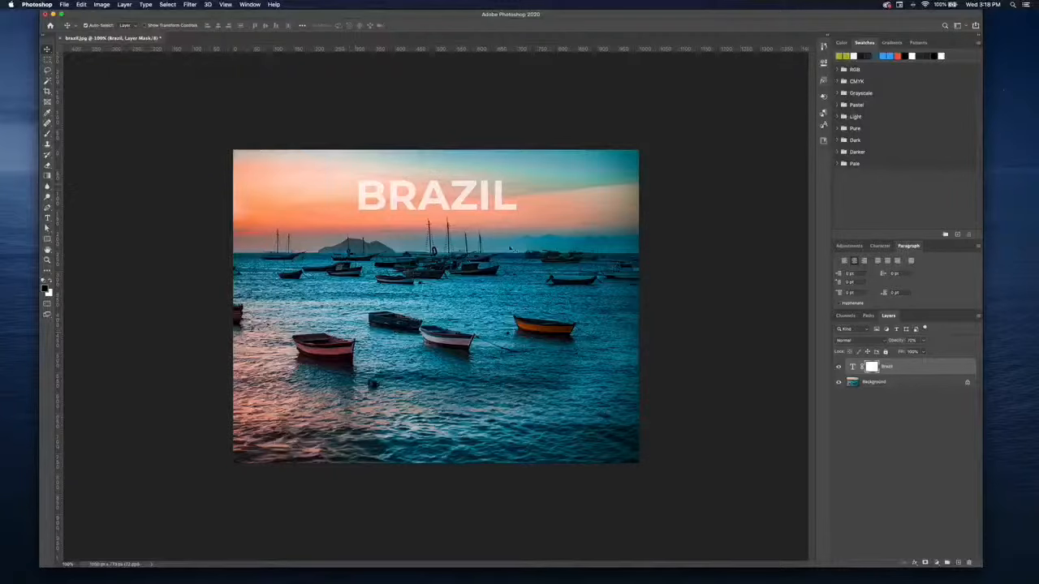
key("b")
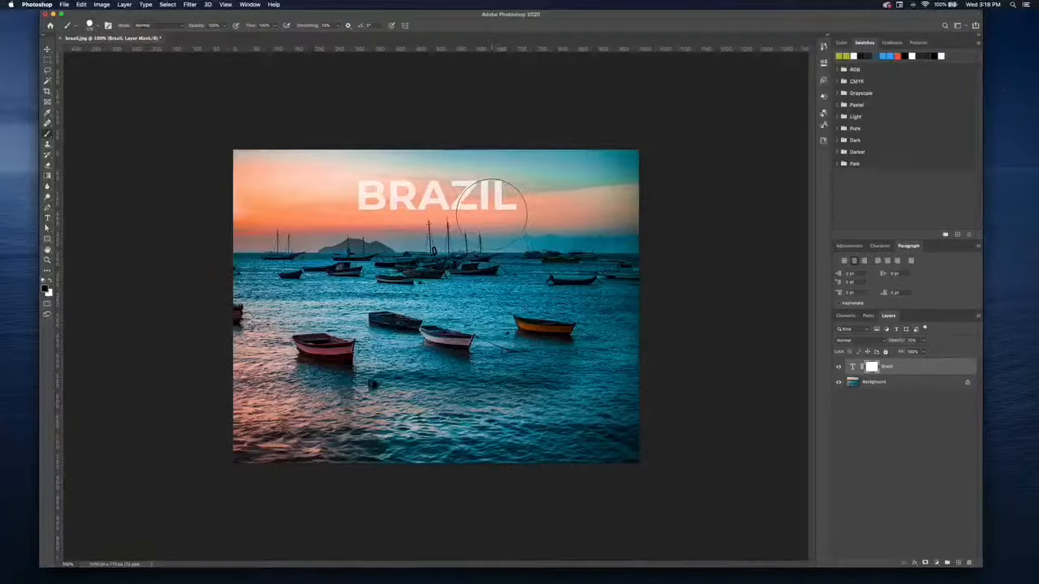
key("v")
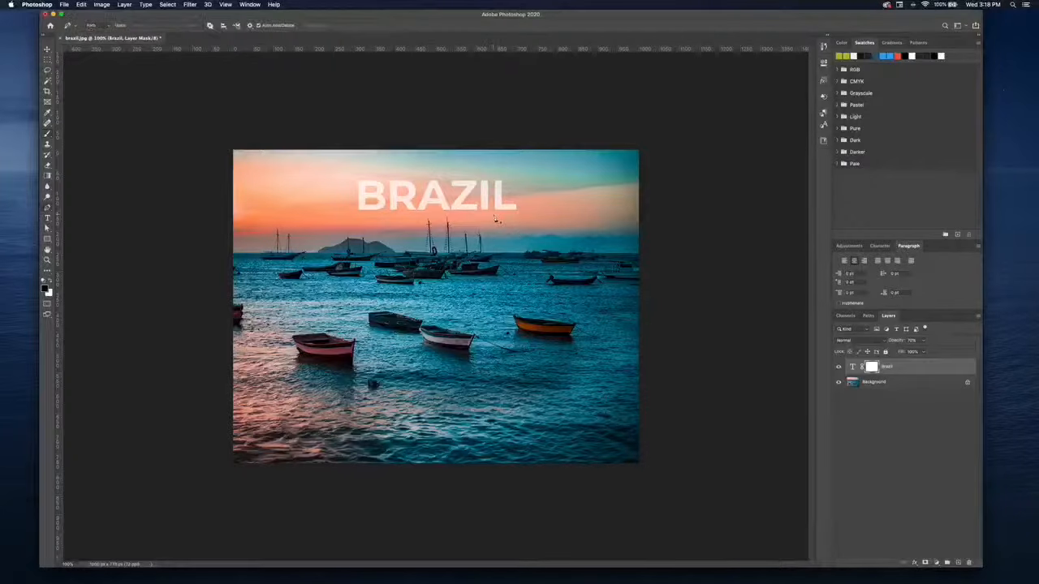
key("b")
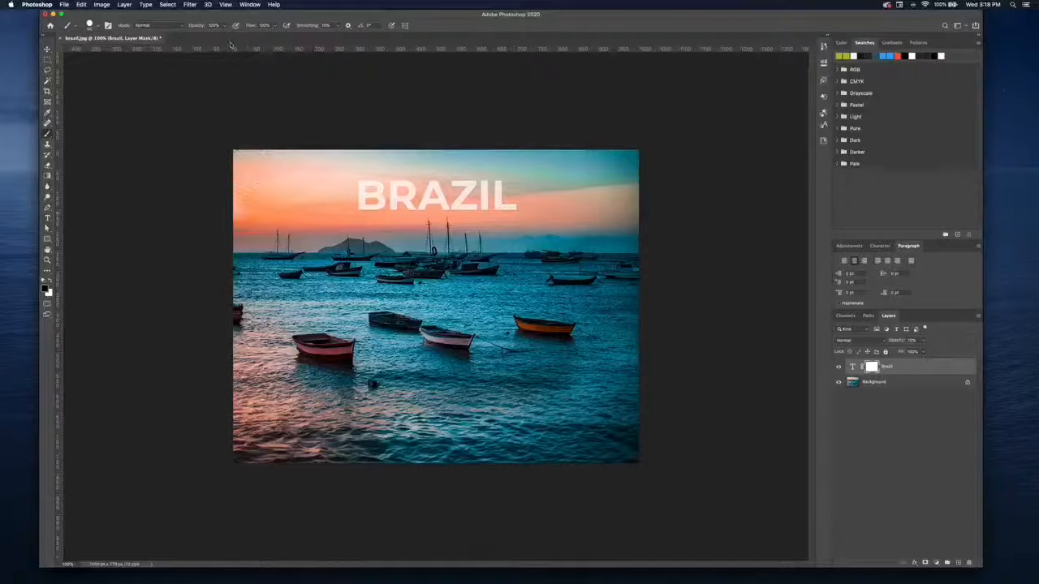
left_click(89, 25)
left_click(96, 106)
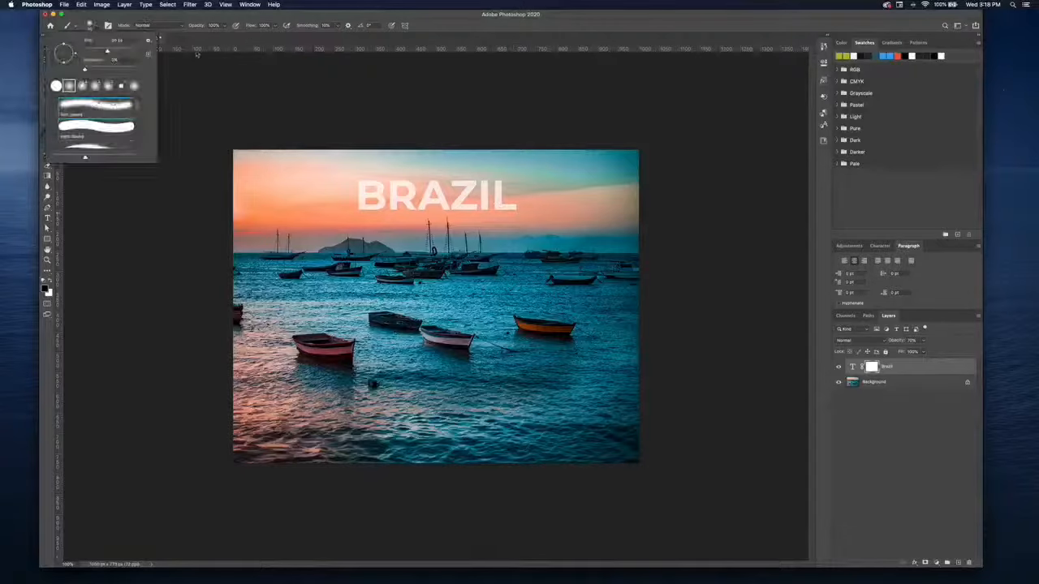
Reduce the brush opacity to about 24% and paint black across the lower part of the BRAZIL letters on the layer mask.
left_click(224, 25)
left_click_drag(228, 36, 193, 37)
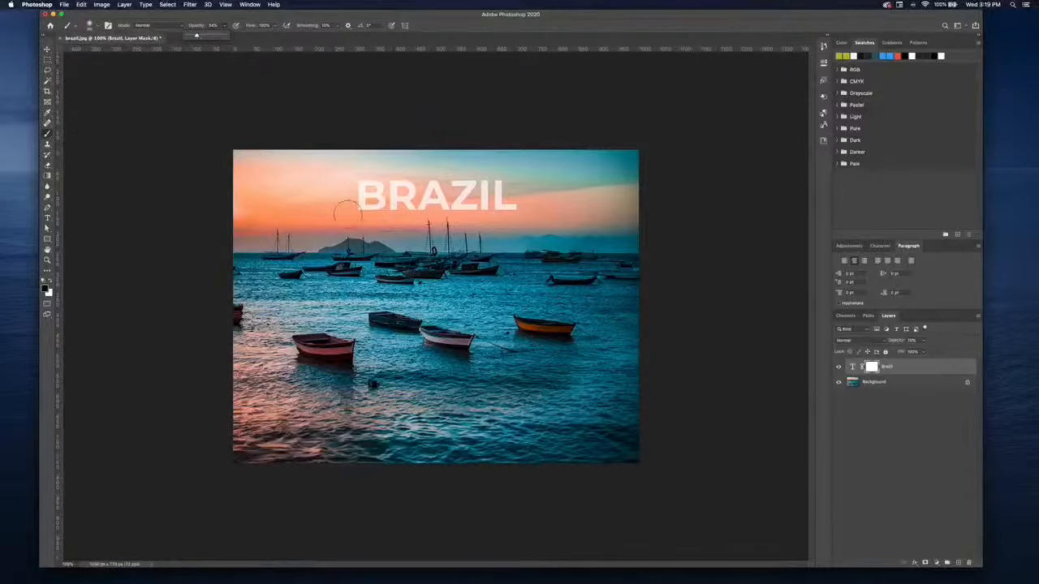
left_click(336, 211)
left_click_drag(336, 211, 572, 211)
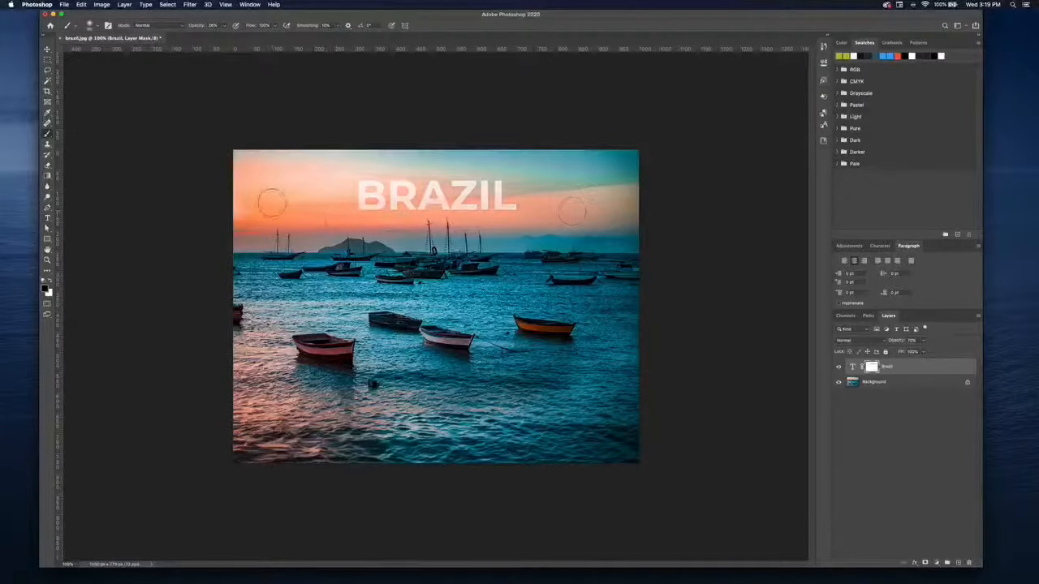
left_click_drag(282, 198, 554, 206)
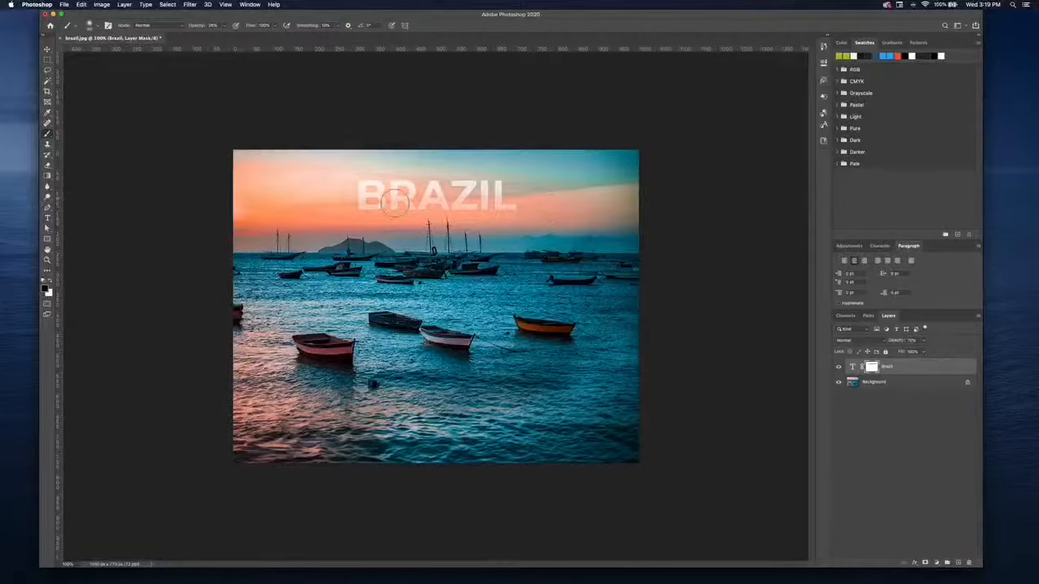
Scale the masked BRAZIL title up to about 145% and move it slightly down in the sky.
key("v")
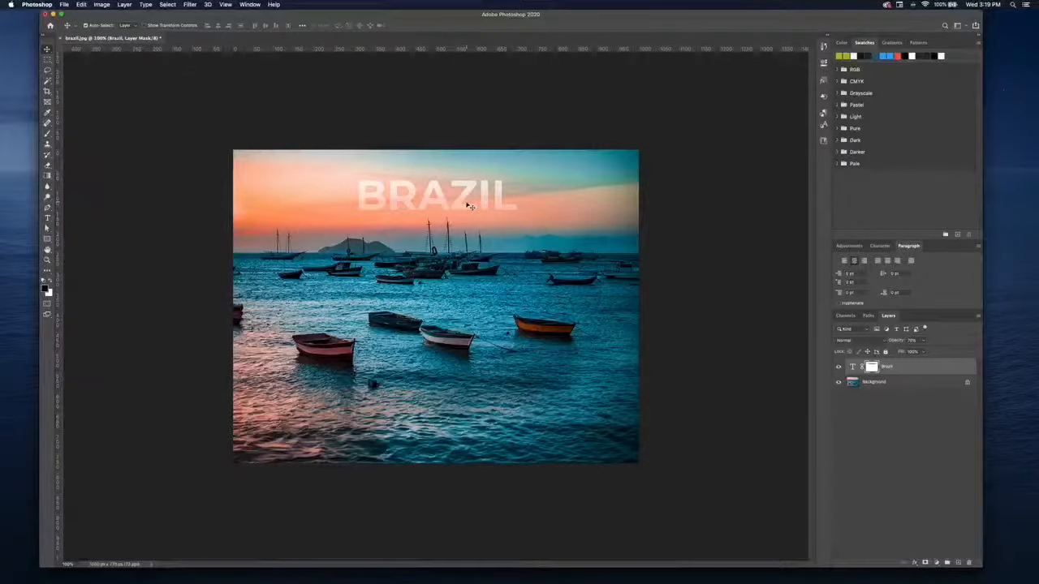
key("super+t")
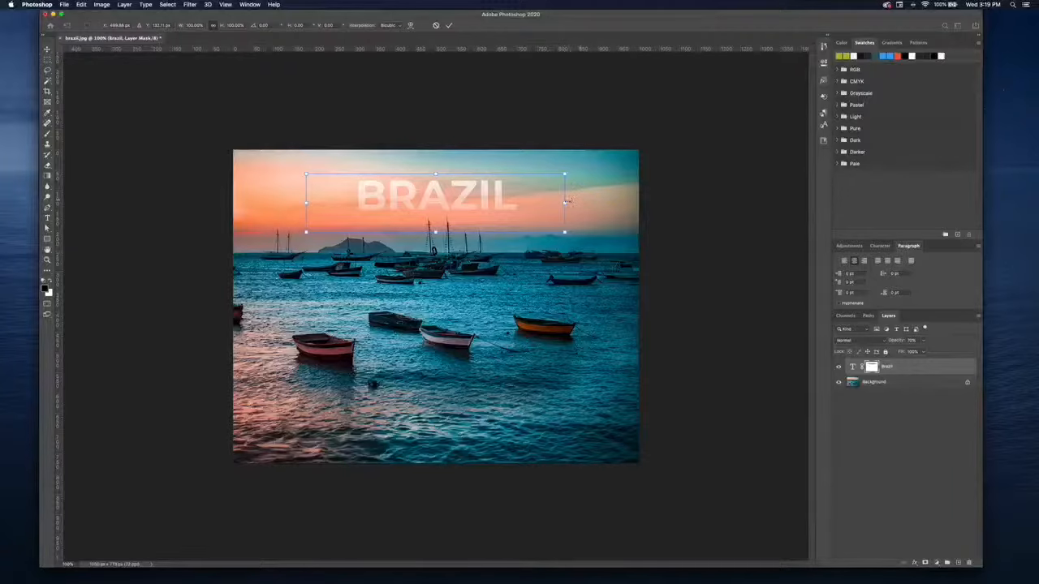
left_click_drag(569, 202, 624, 205)
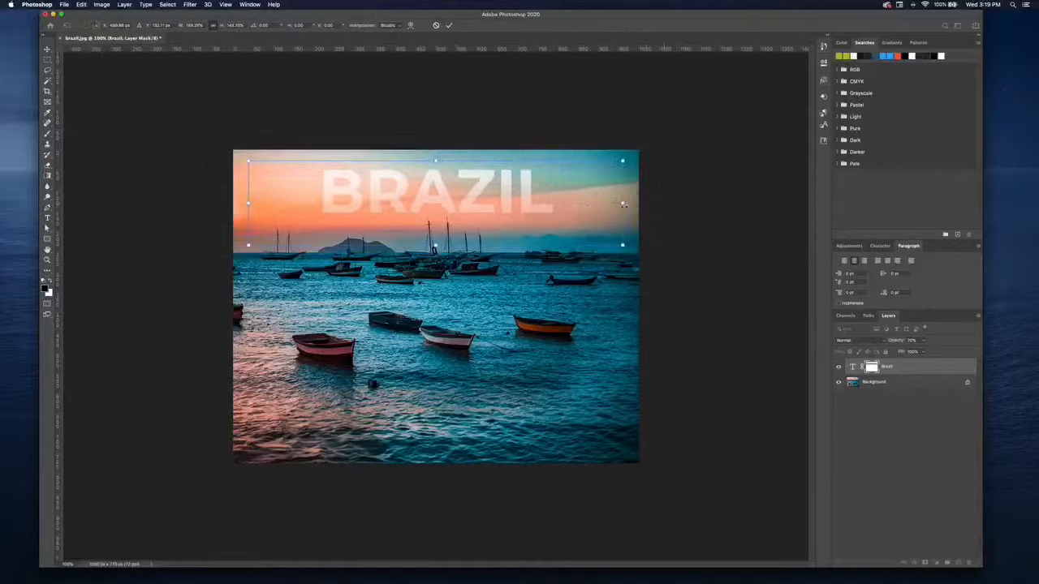
key("Return")
key("super+t")
left_click_drag(623, 245, 837, 348)
left_click_drag(564, 200, 460, 211)
key("Return")
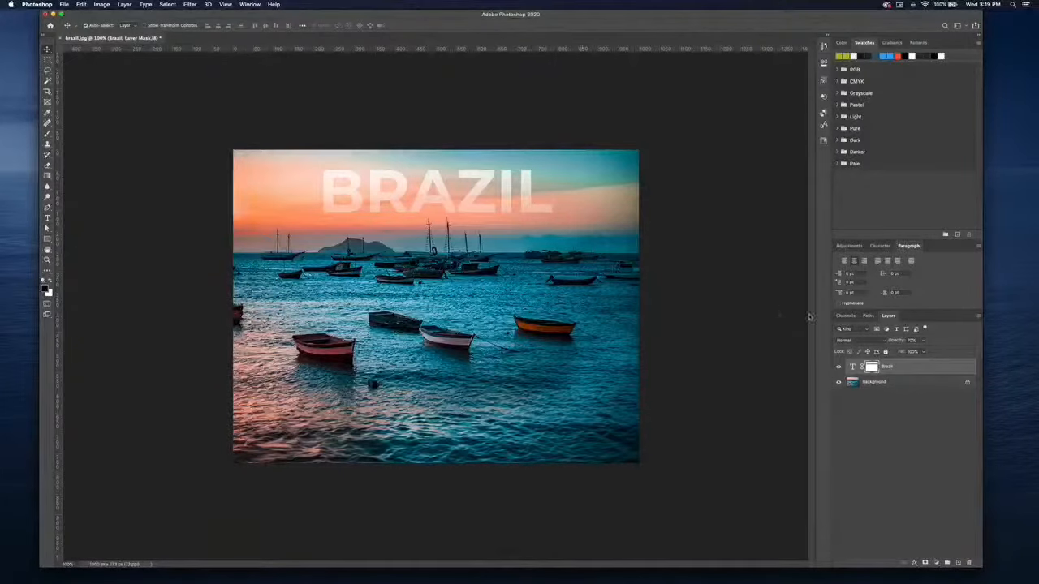
left_click_drag(506, 190, 483, 207)
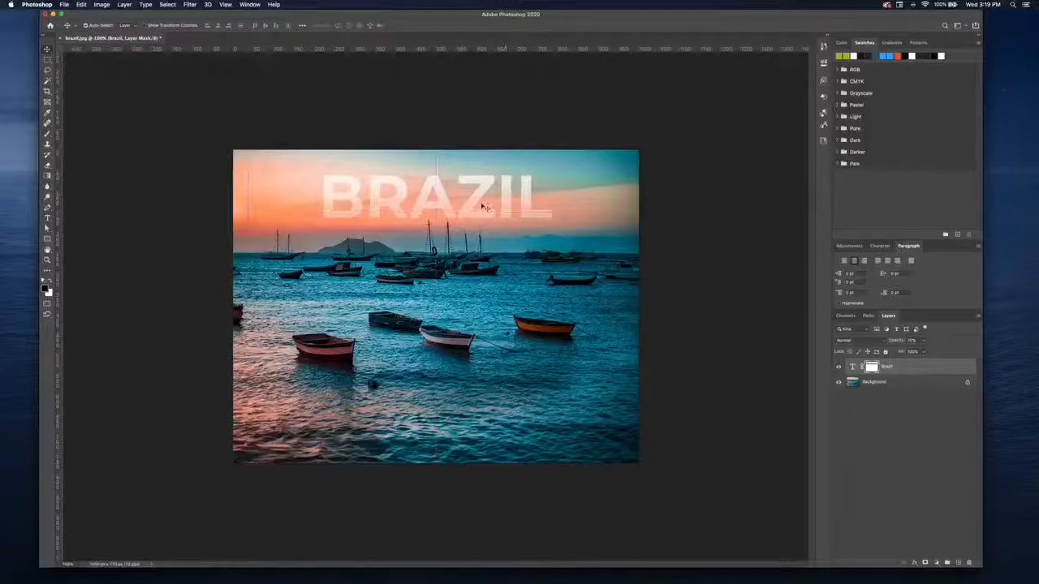
Unlock the Background layer and use the Clone Stamp to duplicate the dark middle boat onto the water above the red boat.
left_click(966, 383)
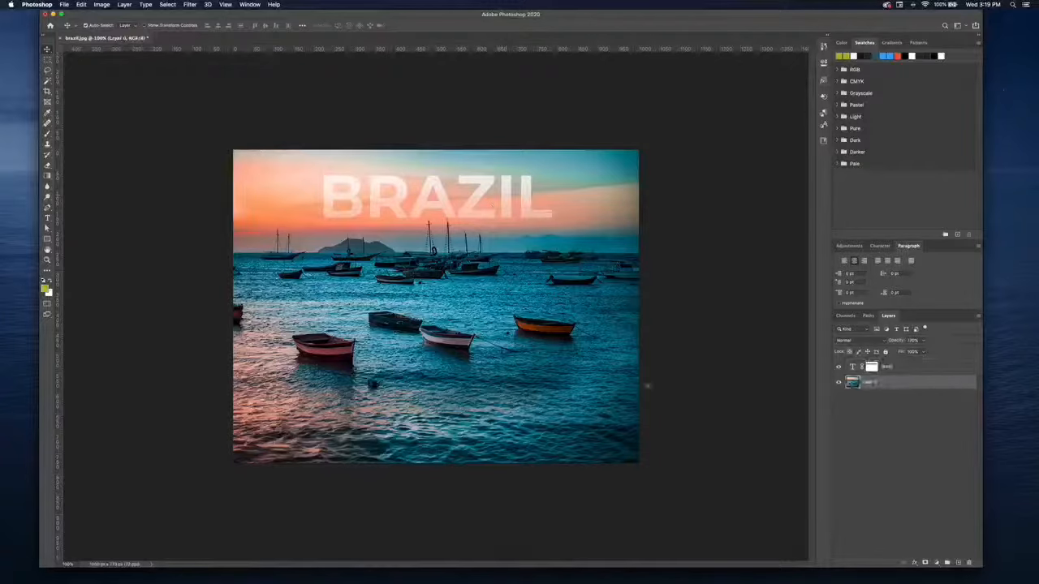
left_click(703, 378)
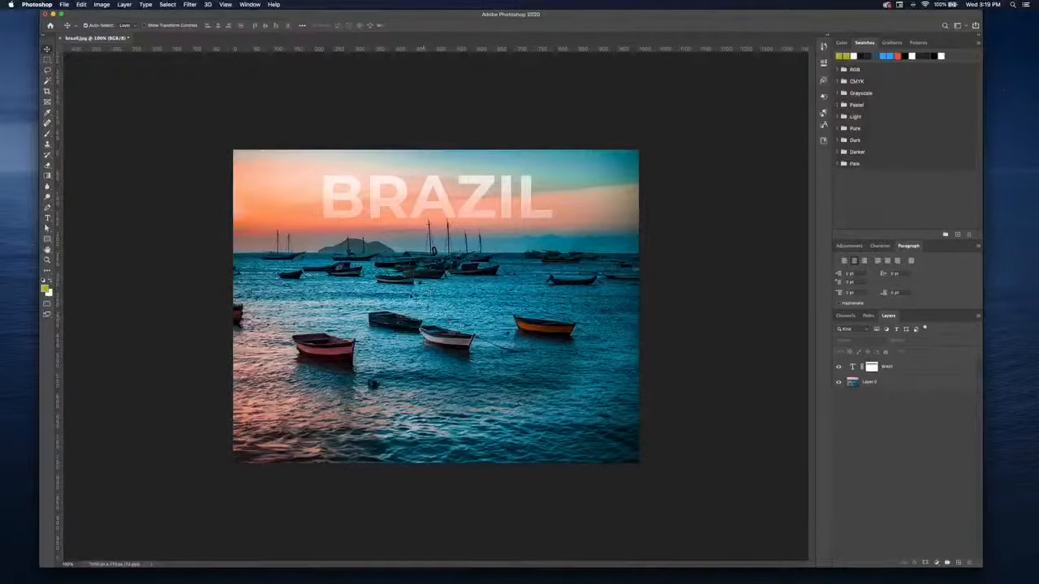
key("s")
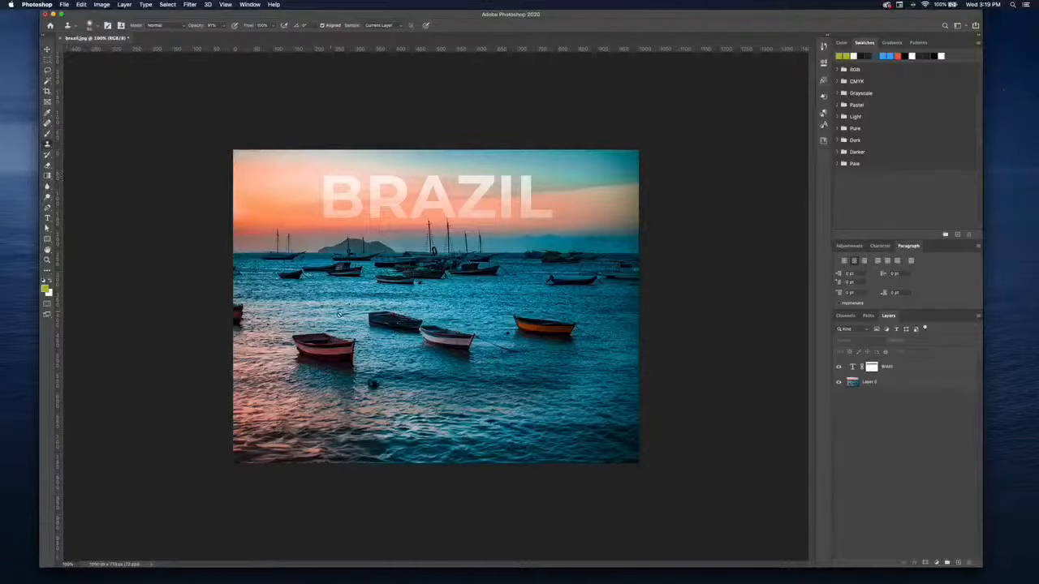
left_click(878, 382)
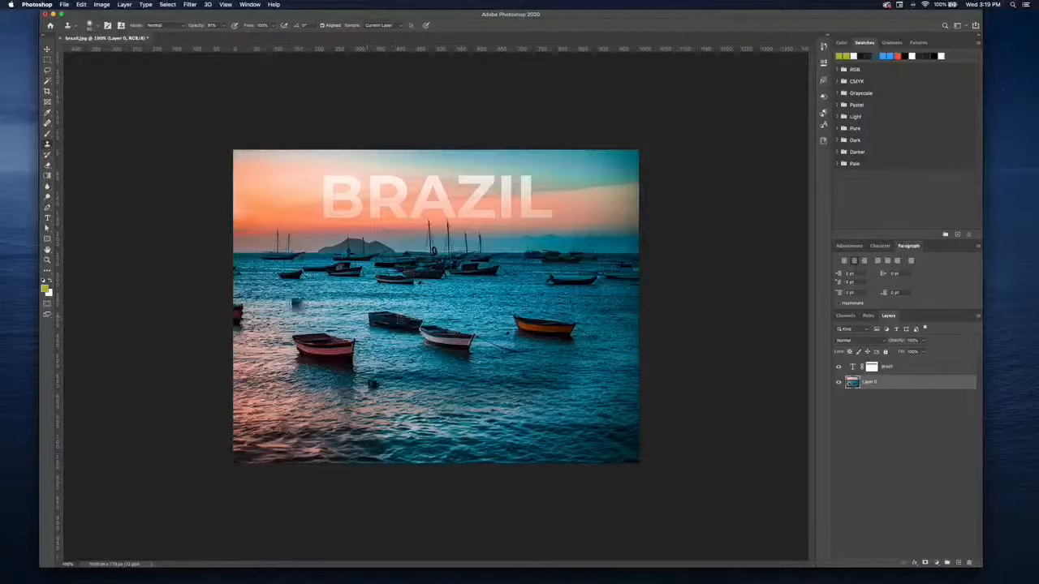
left_click_drag(298, 302, 333, 307)
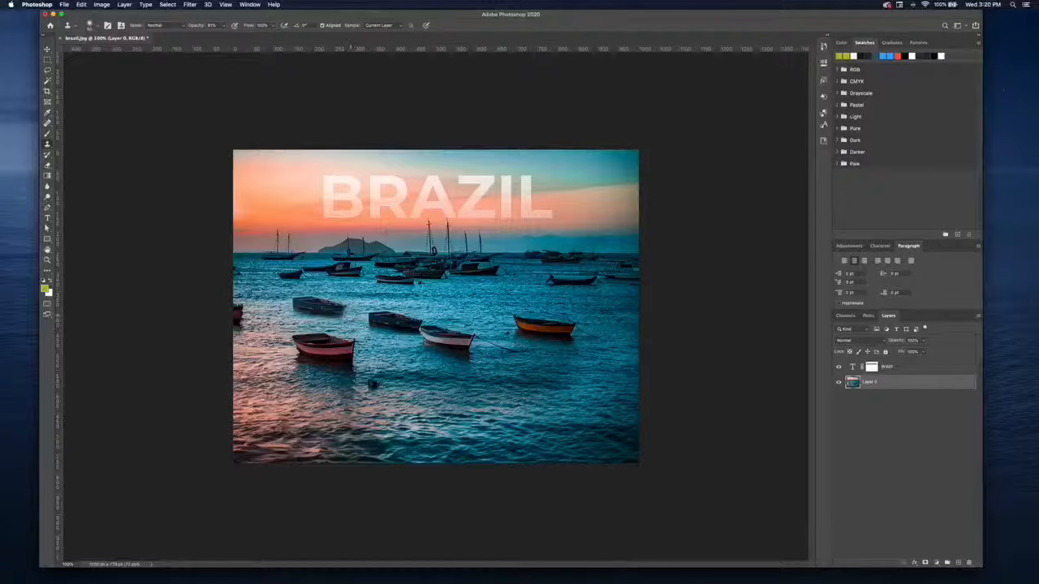
Try to cover the duplicated boat with the Clone Stamp on the photo layer, and undo the attempt.
key("v")
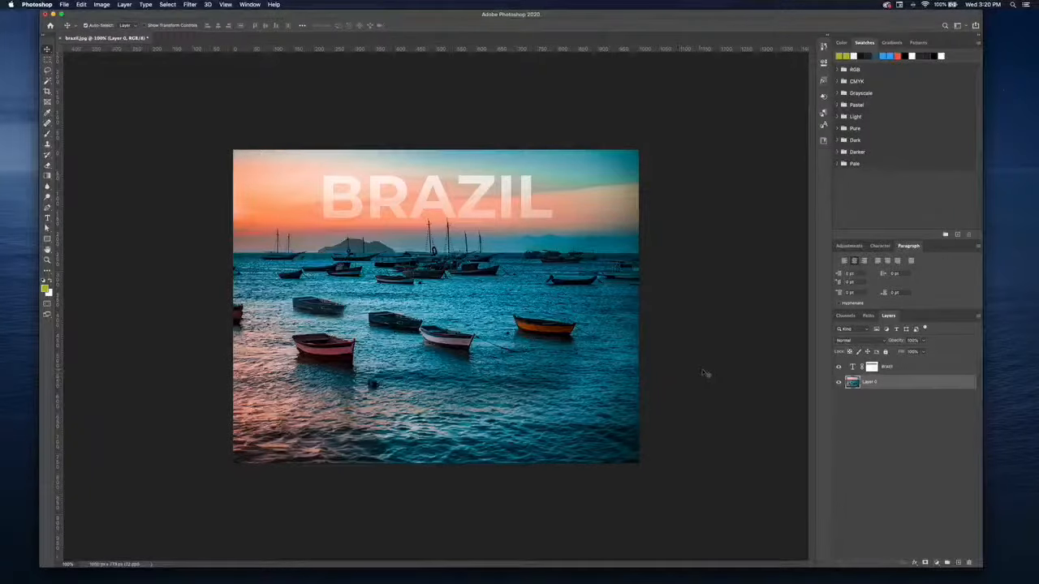
key("super+alt+a")
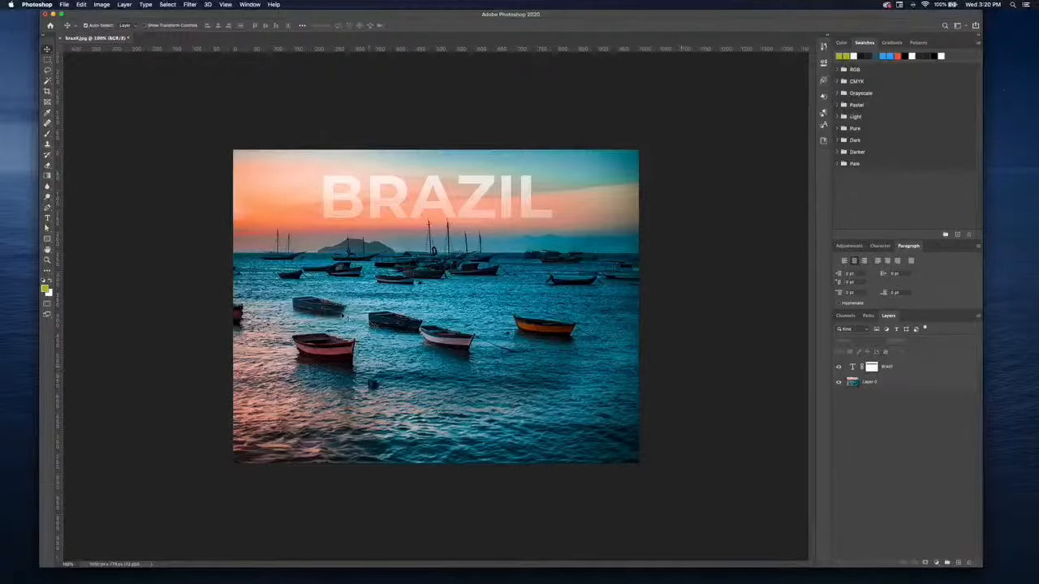
left_click(48, 146)
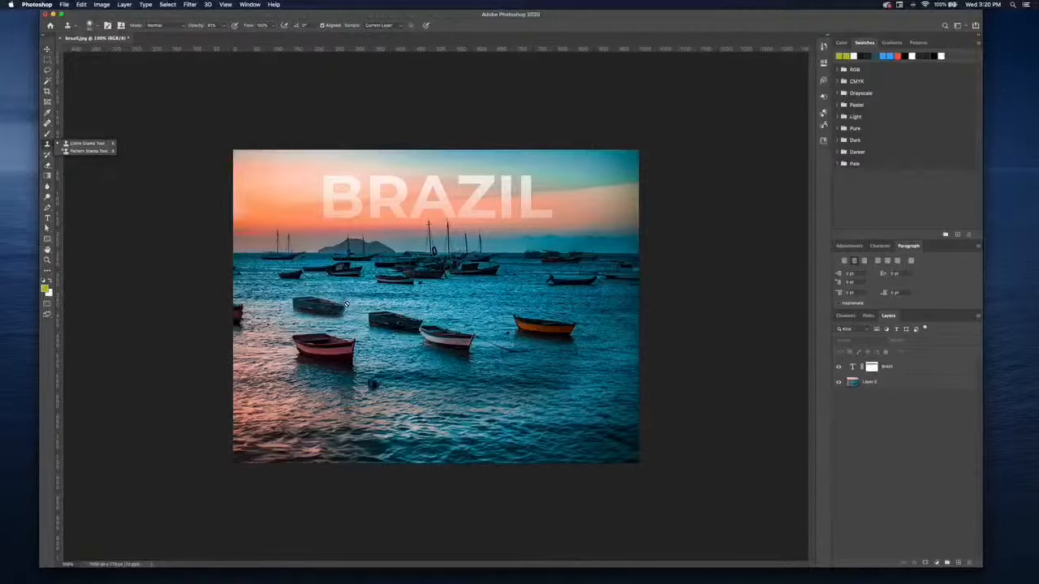
left_click(47, 50)
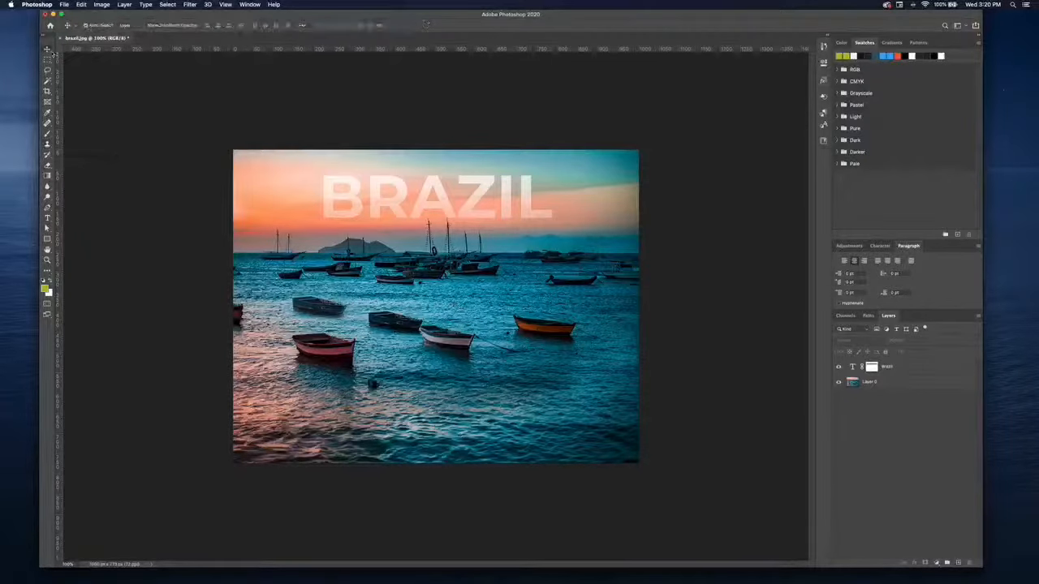
key("s")
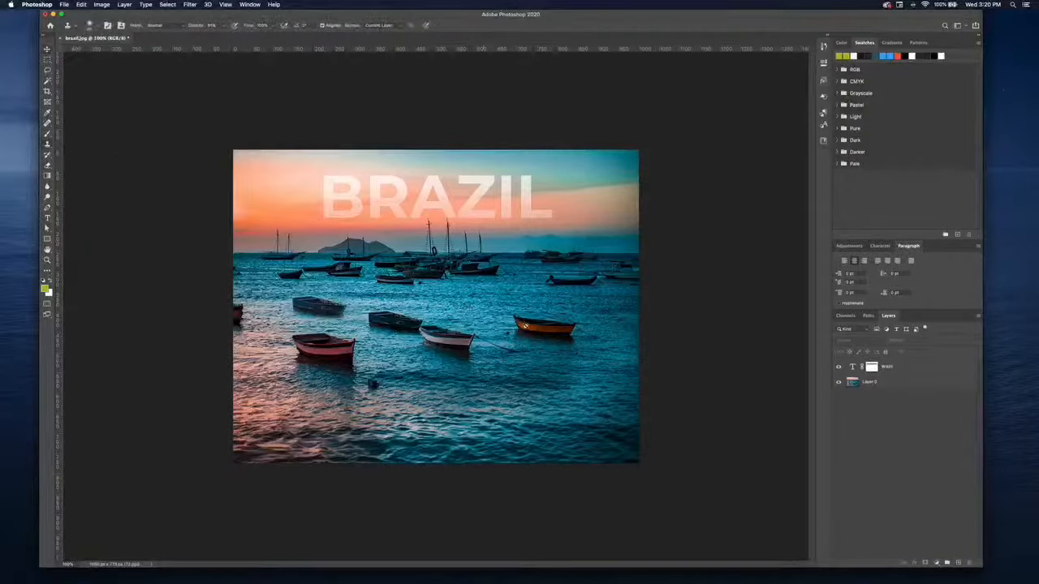
left_click(936, 387)
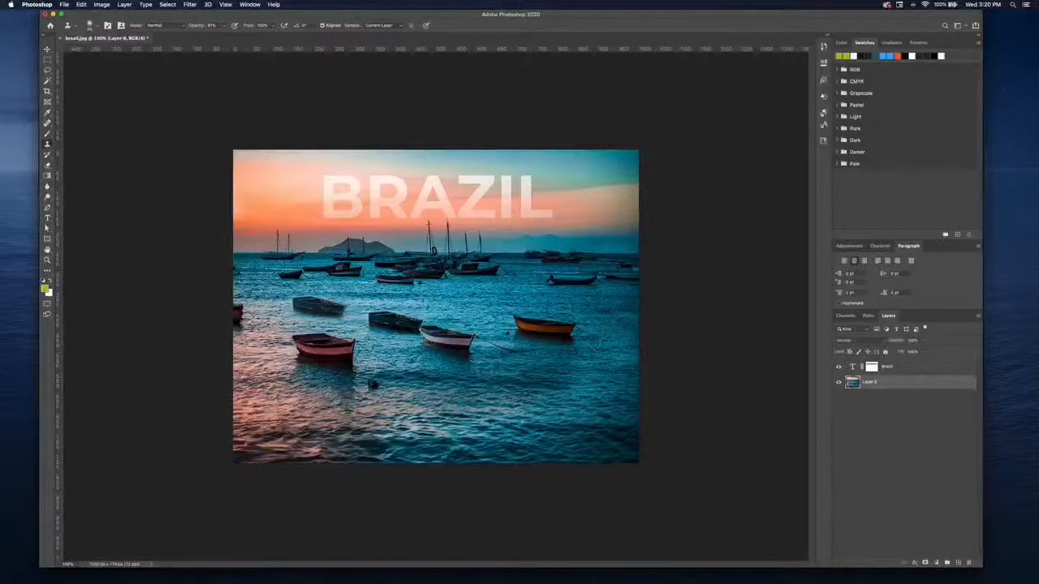
left_click_drag(343, 304, 312, 303)
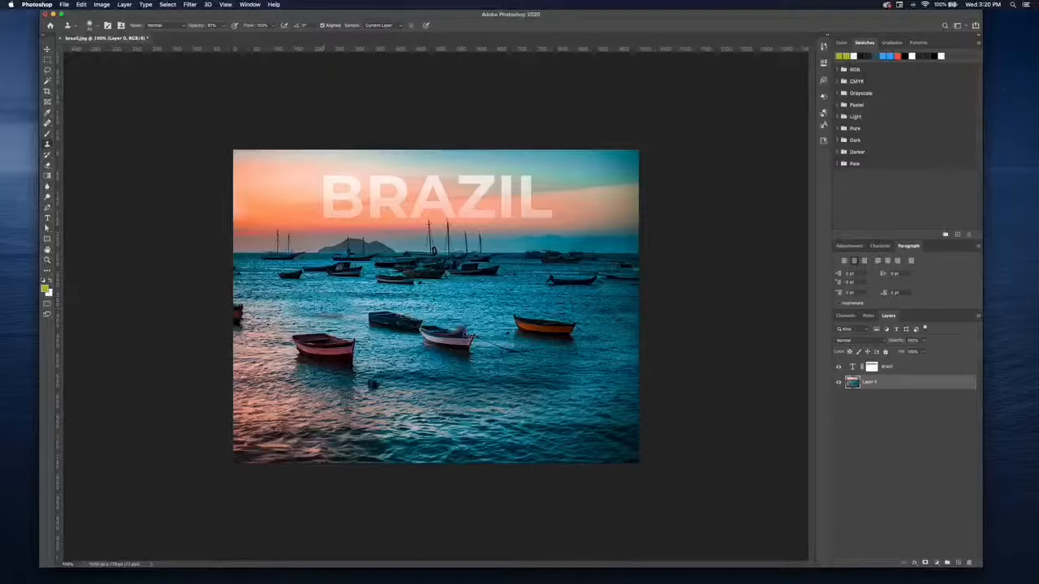
key("super+z")
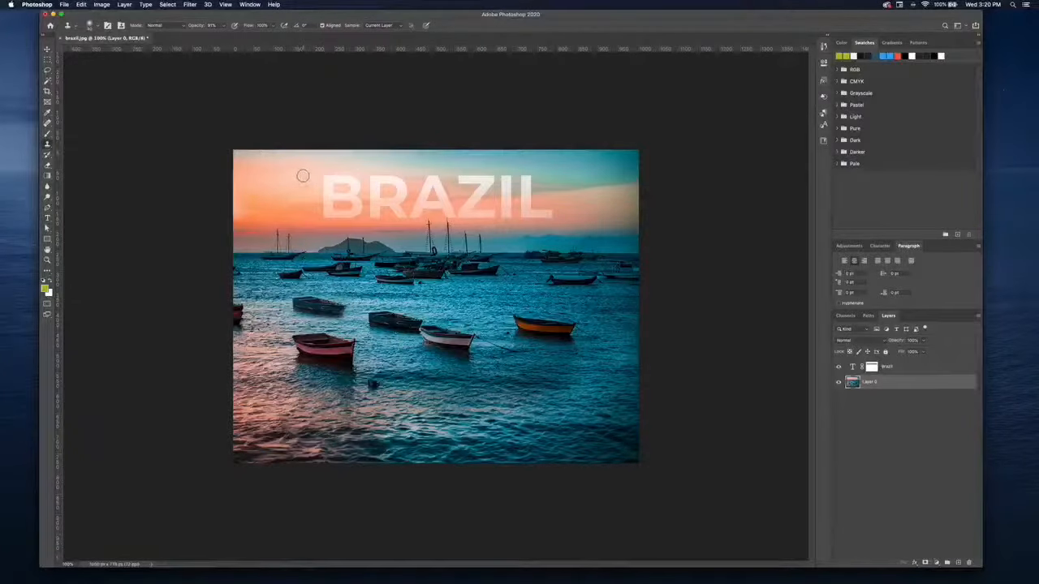
Remove the duplicated boat and the dark buoy below the red boat from the water with the Spot Healing Brush.
key("j")
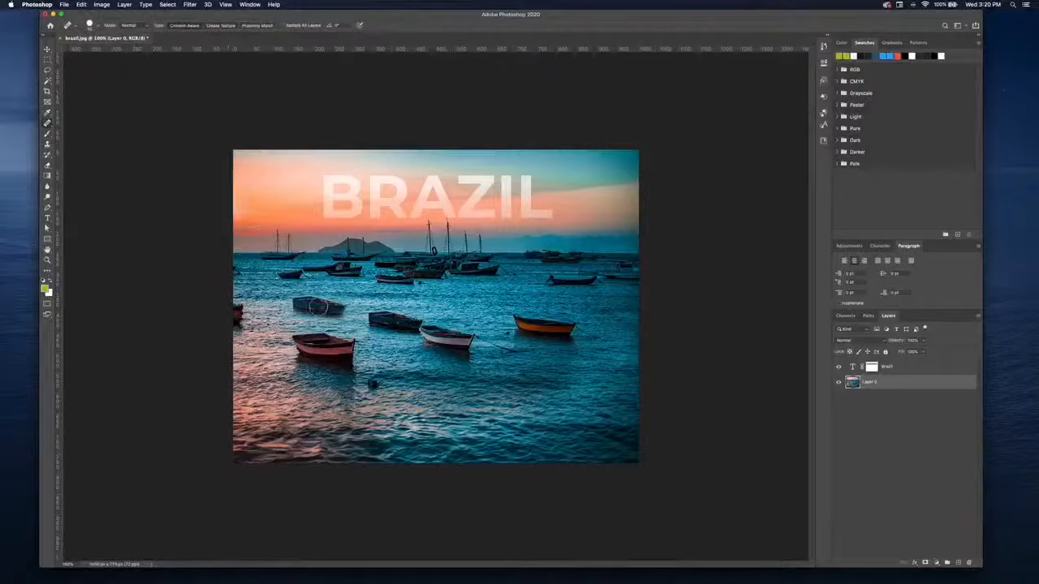
mouse_move(302, 305)
left_mouse_down()
mouse_move(345, 308)
mouse_move(309, 307)
mouse_move(325, 308)
left_mouse_up()
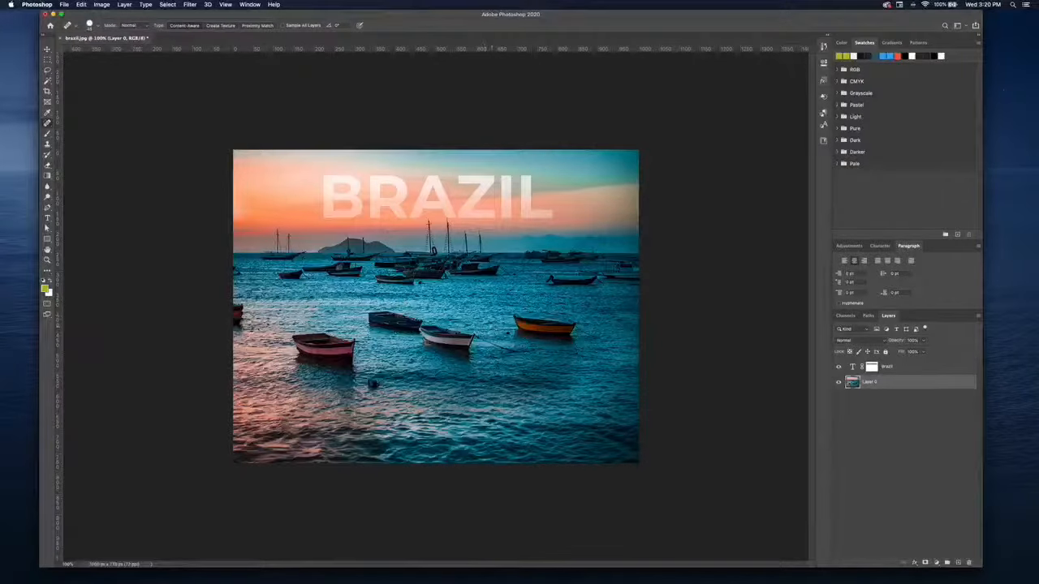
key("v")
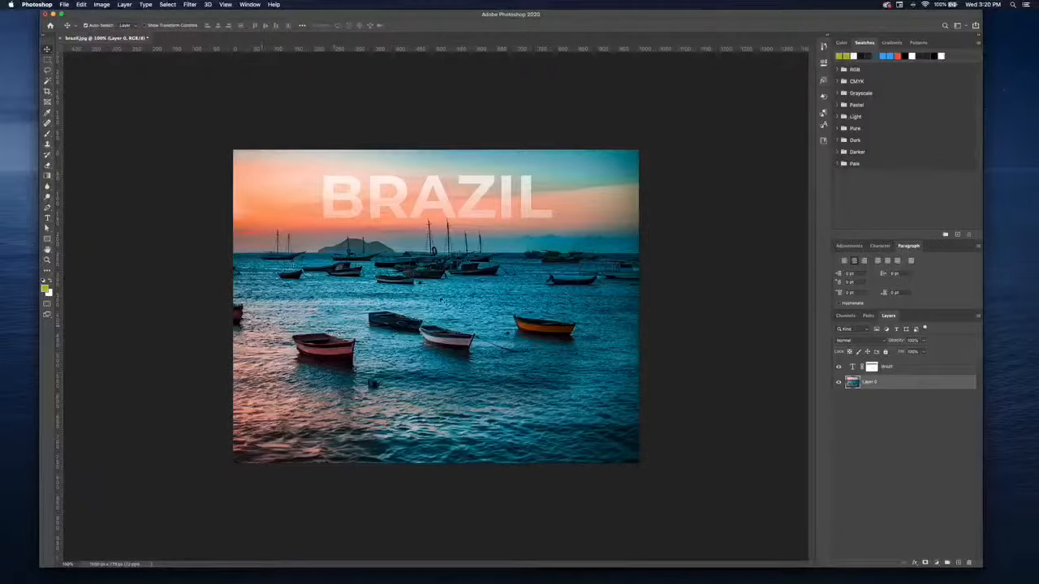
key("j")
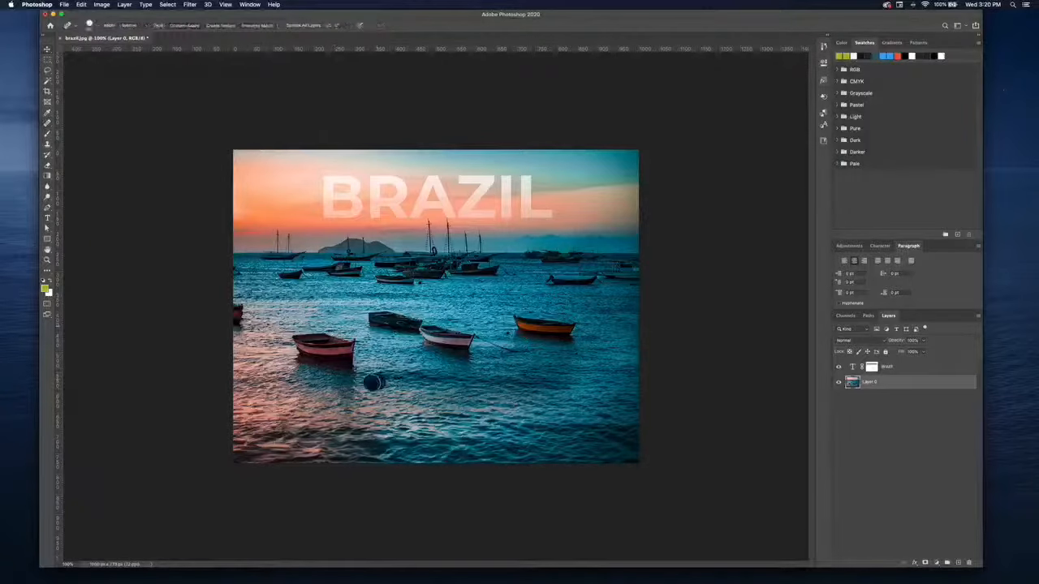
left_click(373, 383)
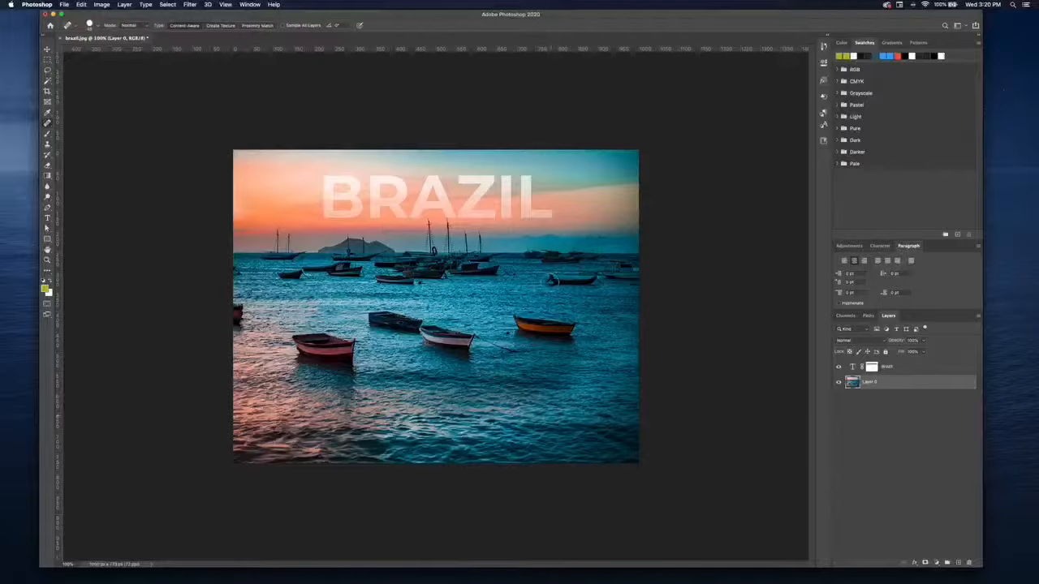
left_click_drag(544, 280, 607, 282)
Add a Lorem Ipsum placeholder text box across the water near the photo's lower edge and set its font size to 17 pt.
key("t")
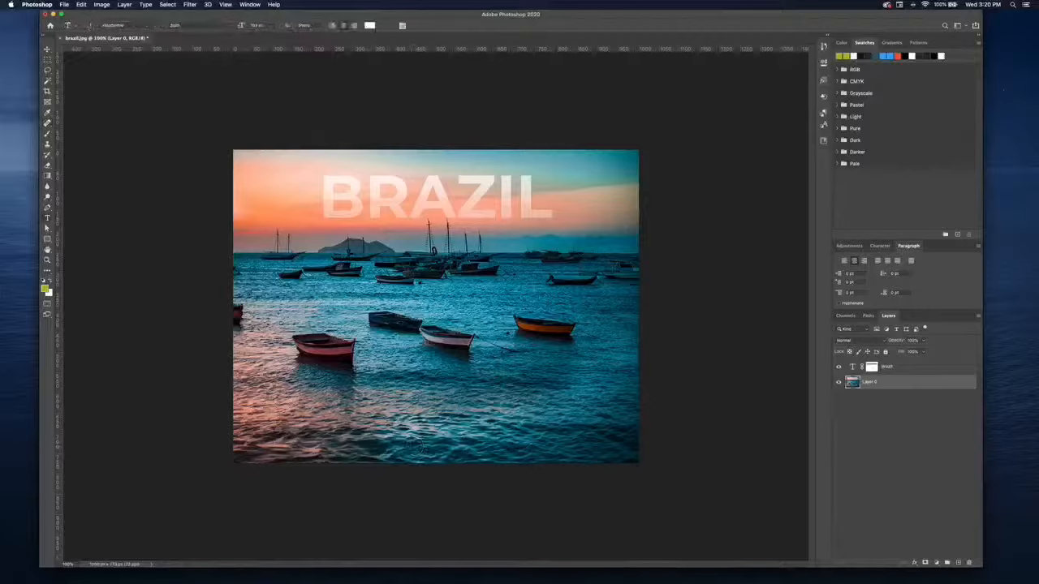
left_click_drag(325, 409, 609, 442)
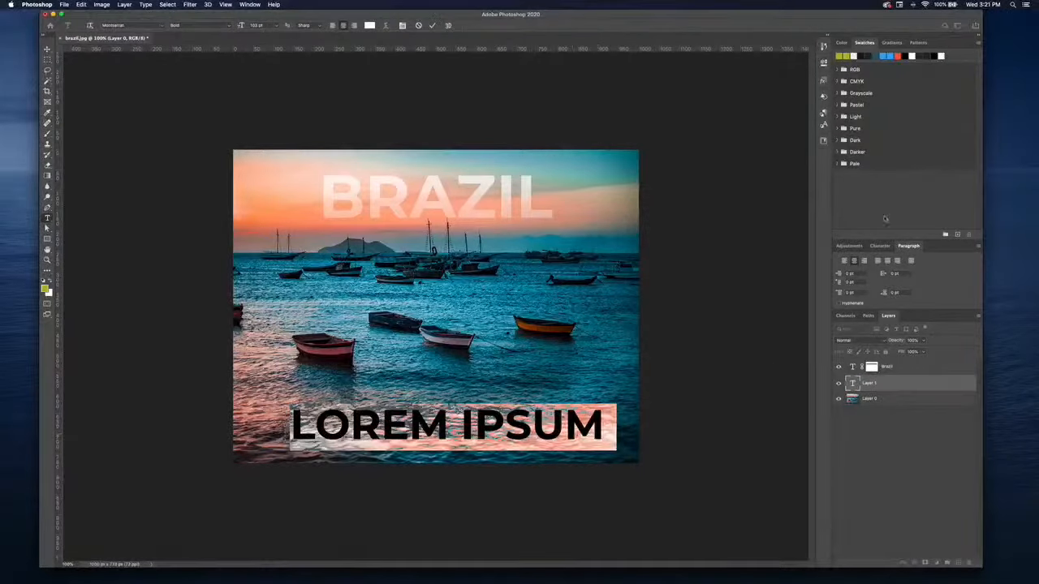
left_click(883, 248)
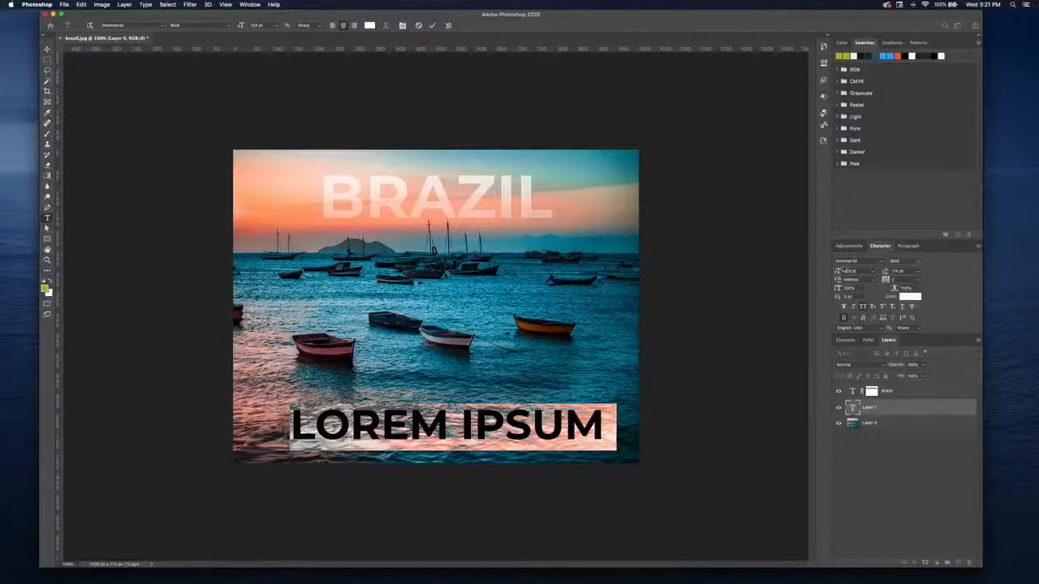
left_click_drag(836, 273, 797, 274)
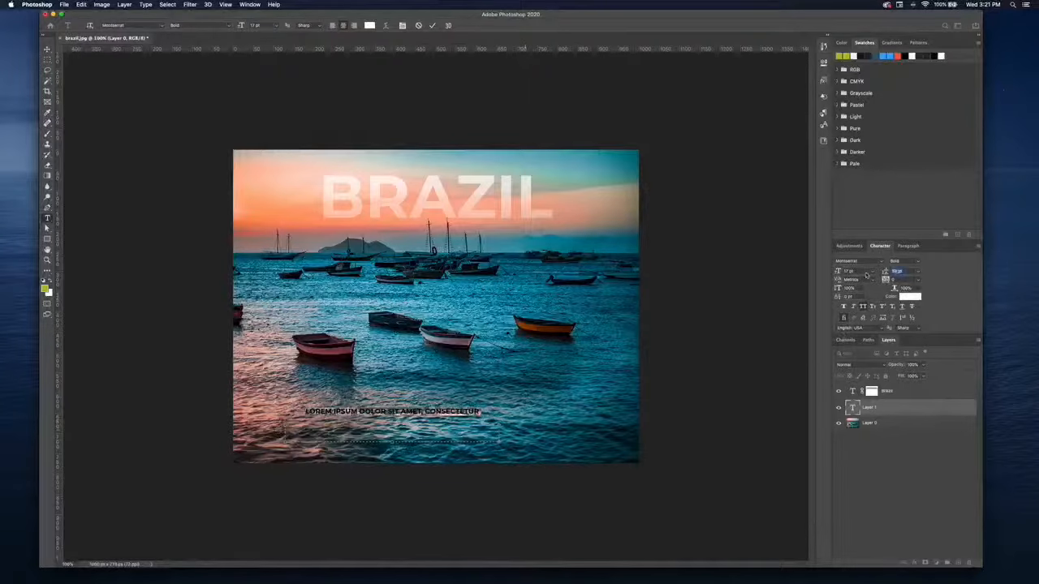
Tighten the placeholder paragraph's leading to about 25 pt and widen its text box to the right.
left_click_drag(866, 275, 858, 276)
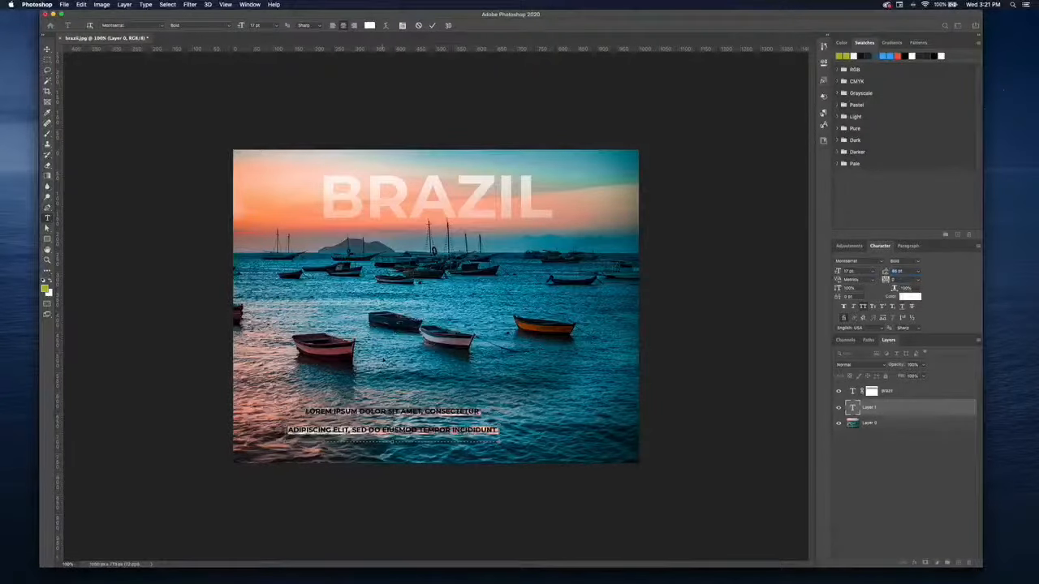
key("alt+Up")
key("alt+Up")
key("alt+Up")
key("alt+Up")
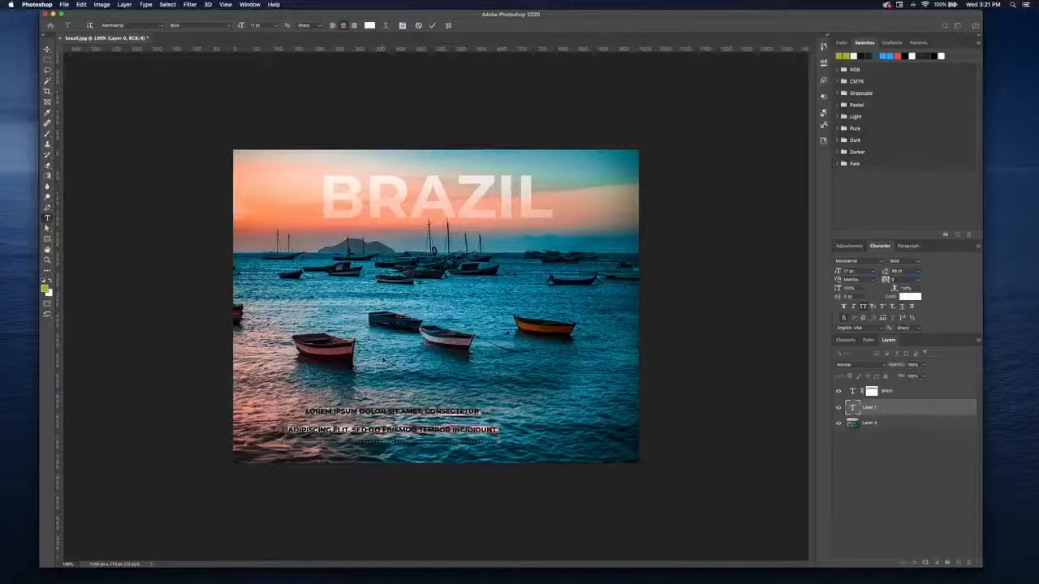
key("alt+Up")
key("alt+Up")
key("alt+Up")
key("alt+Up")
key("alt+Up")
key("alt+Up")
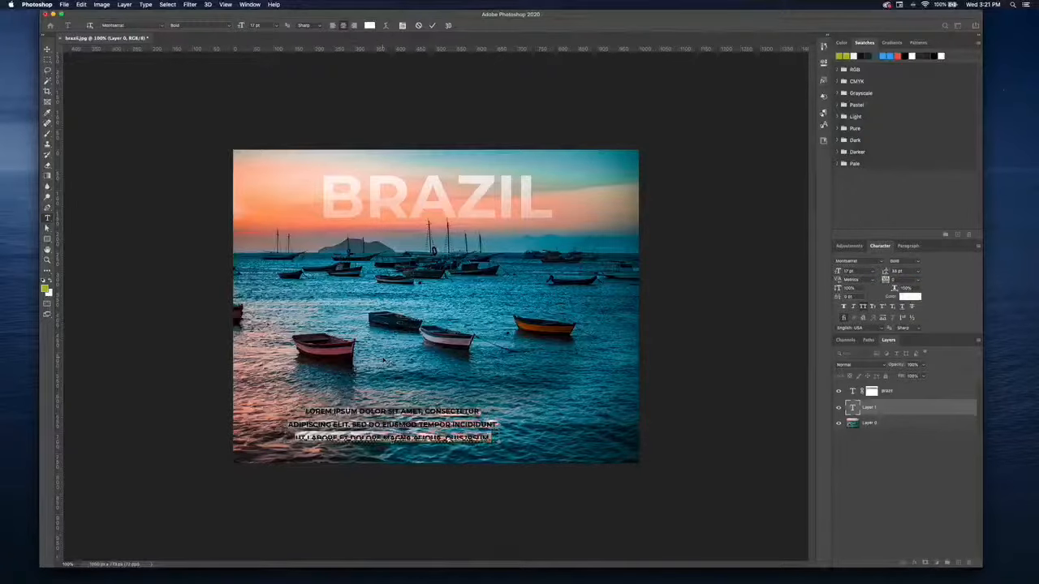
left_click(393, 411)
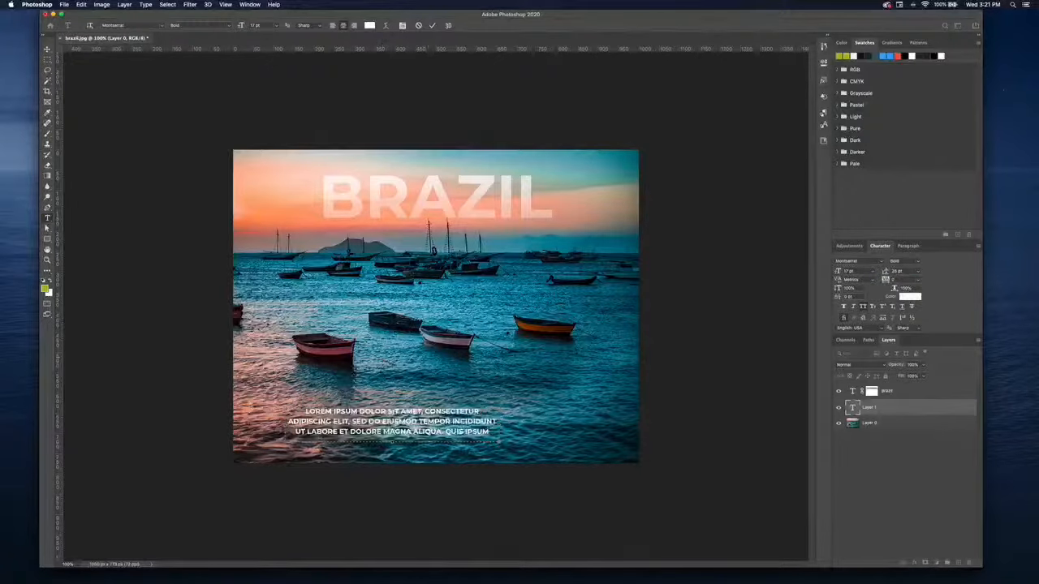
left_click_drag(499, 423, 557, 424)
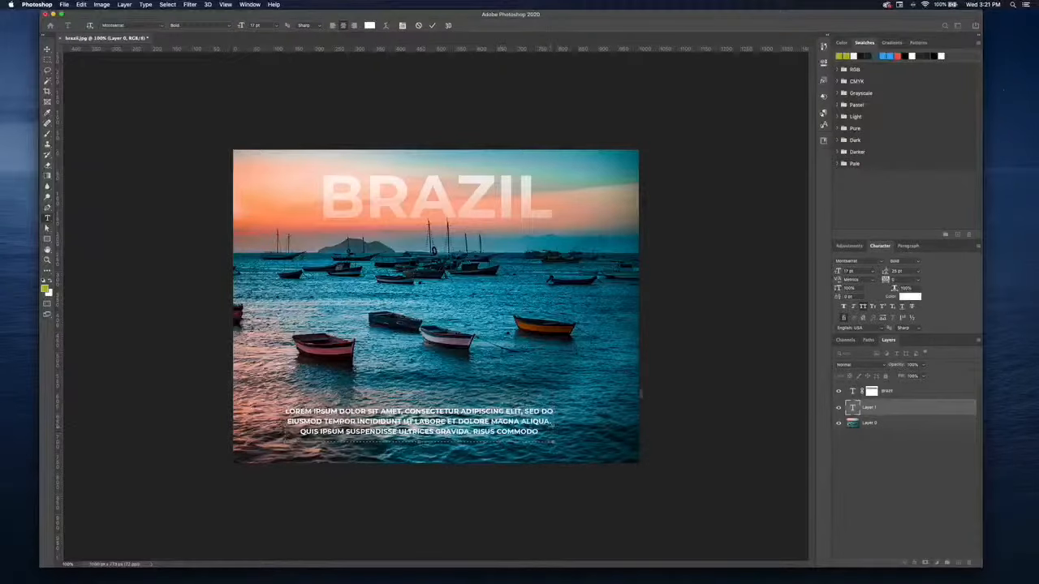
Finish editing the placeholder paragraph and move it slightly right so it is horizontally centred on the photo.
left_click(895, 271)
type("v")
key("Escape")
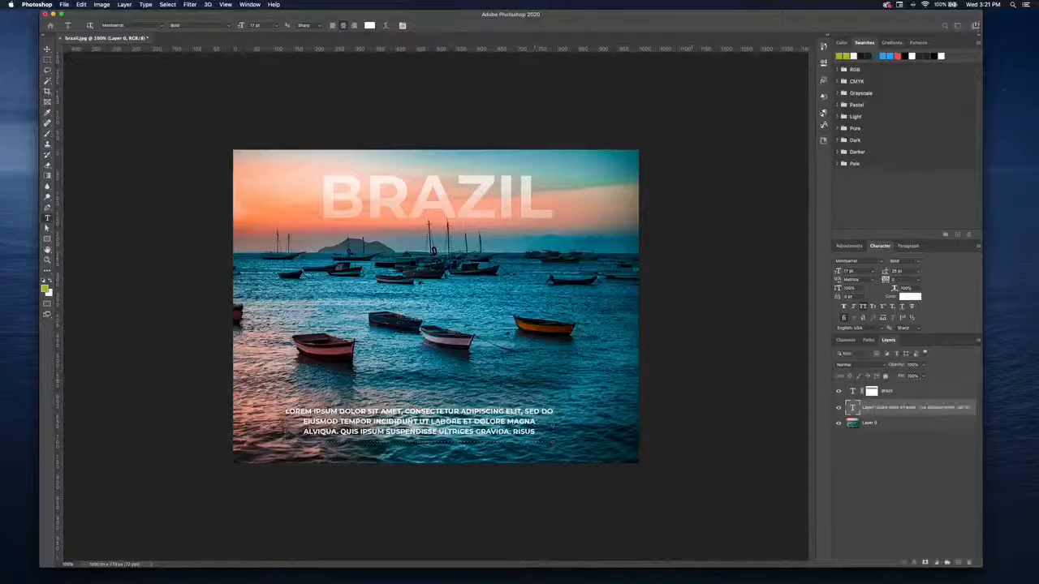
key("v")
left_click_drag(418, 423, 439, 411)
left_click_drag(528, 422, 536, 410)
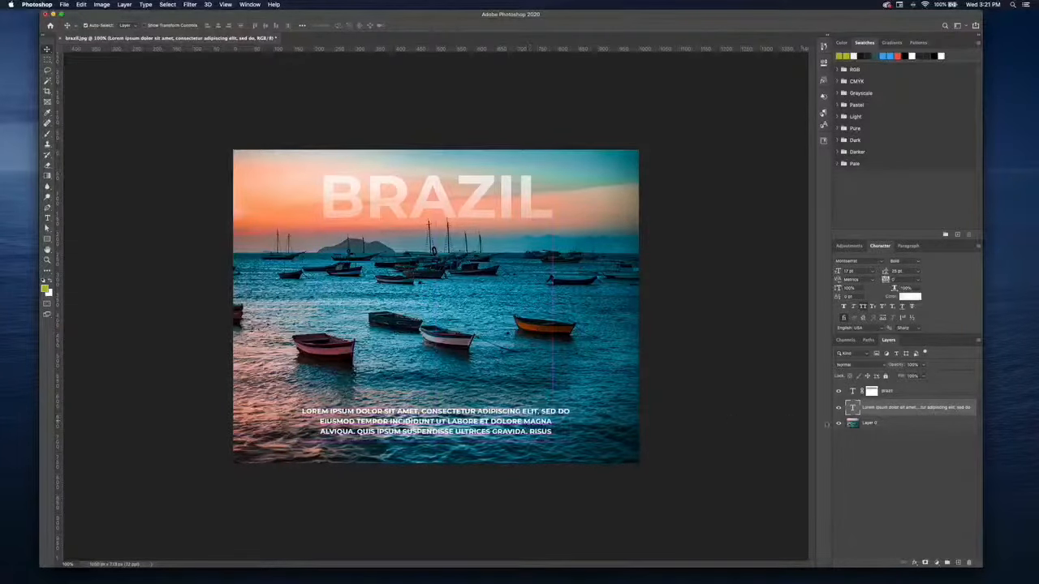
Create a new empty layer with the default settings directly above the photo layer, beneath the placeholder paragraph.
left_click(900, 428)
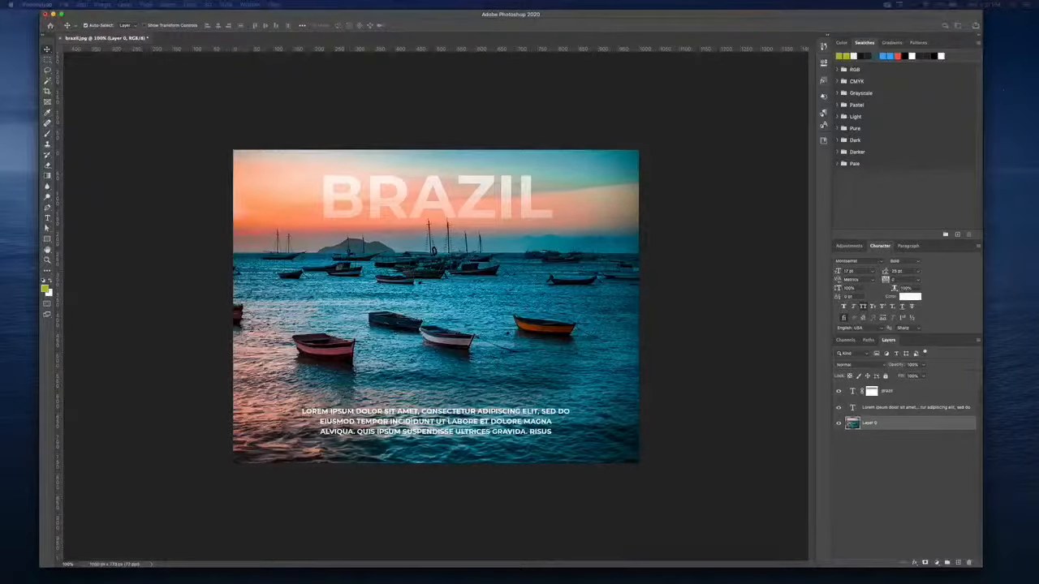
key("super+shift+n")
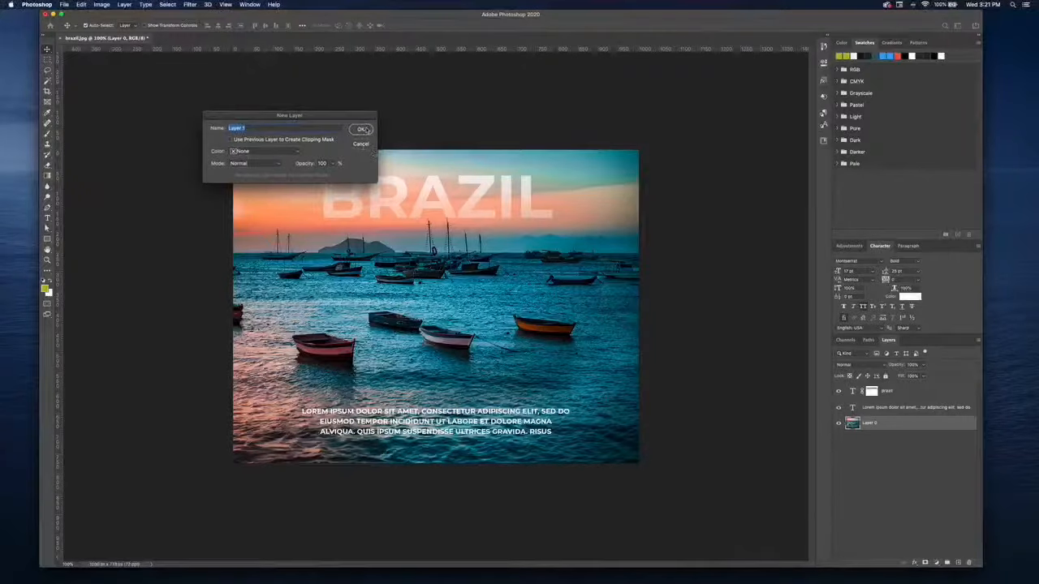
left_click(363, 129)
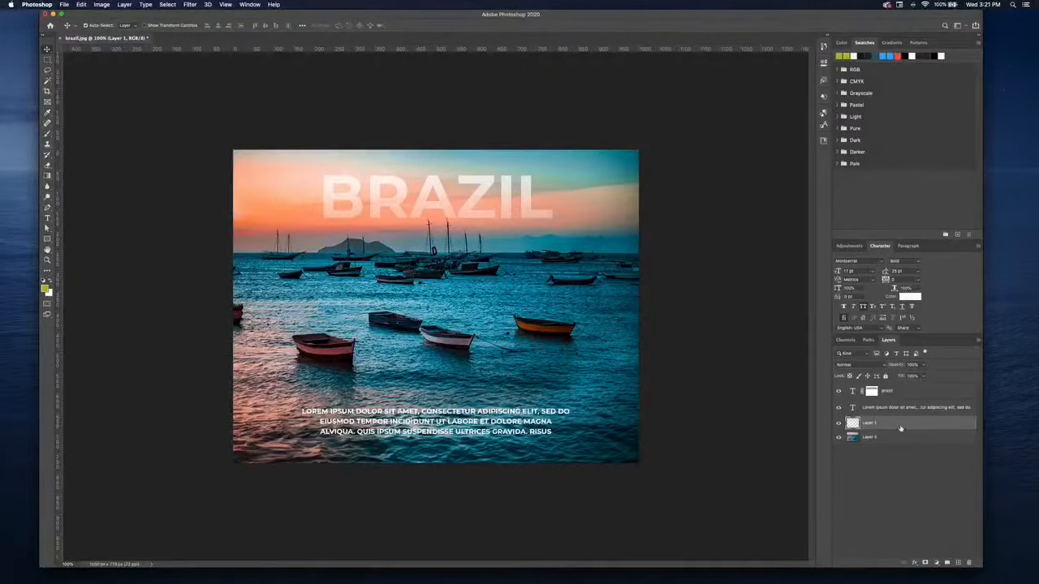
Sample the dark water colour near the photo's lower right corner as the foreground colour.
left_click(875, 439)
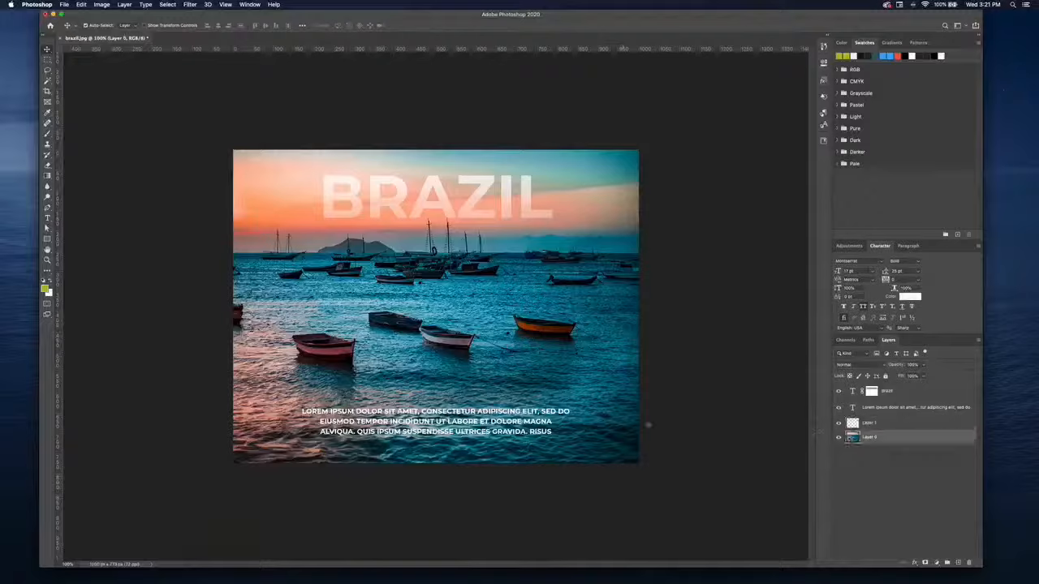
key("i")
left_click(627, 427)
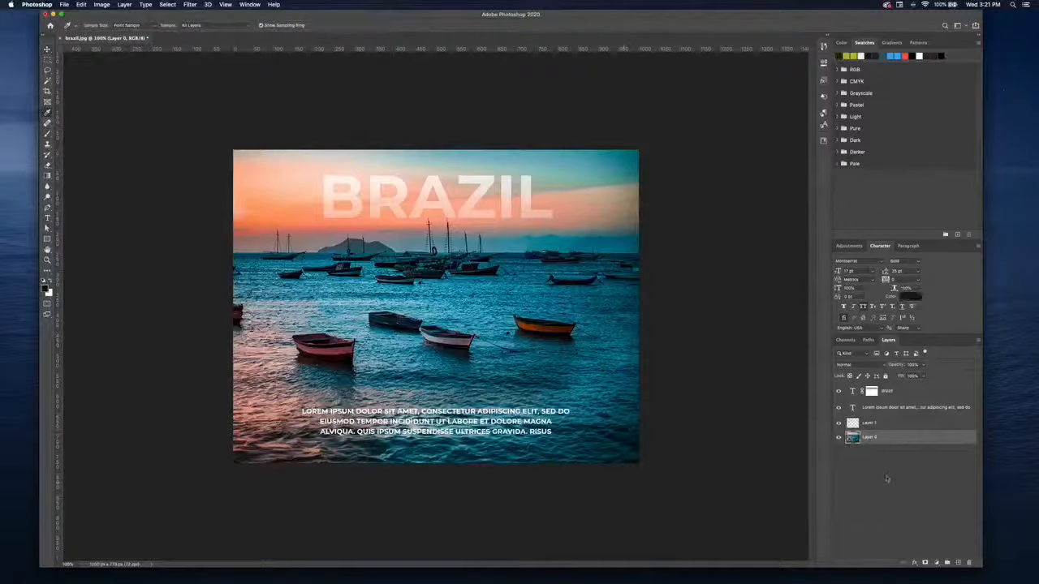
Darken the water behind the placeholder paragraph with a large soft brush on the new empty layer, painting across the photo's lower edge, and deselect the layer.
left_click(882, 426)
key("b")
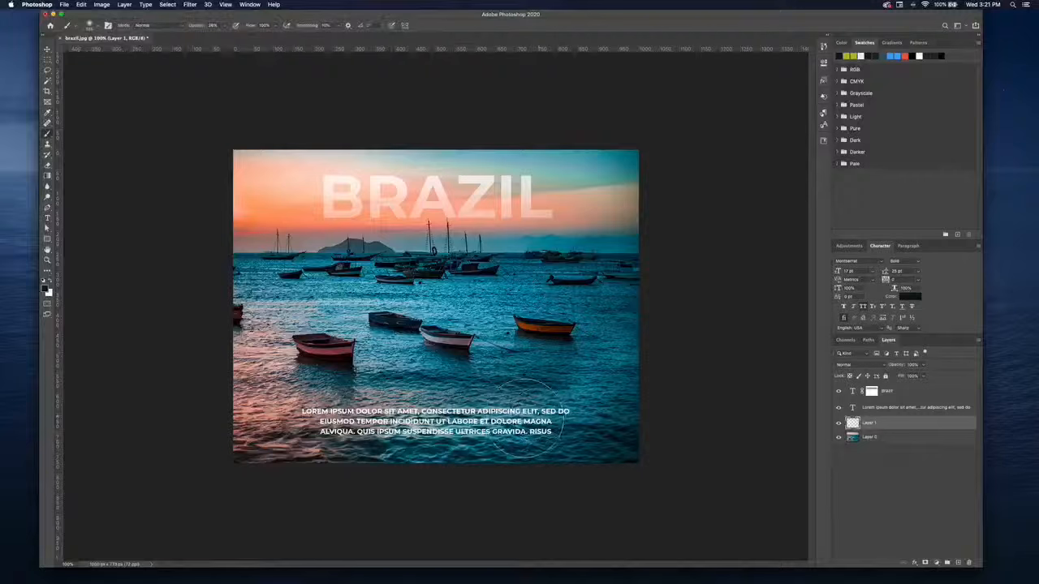
key("bracketright")
key("bracketright")
key("bracketleft")
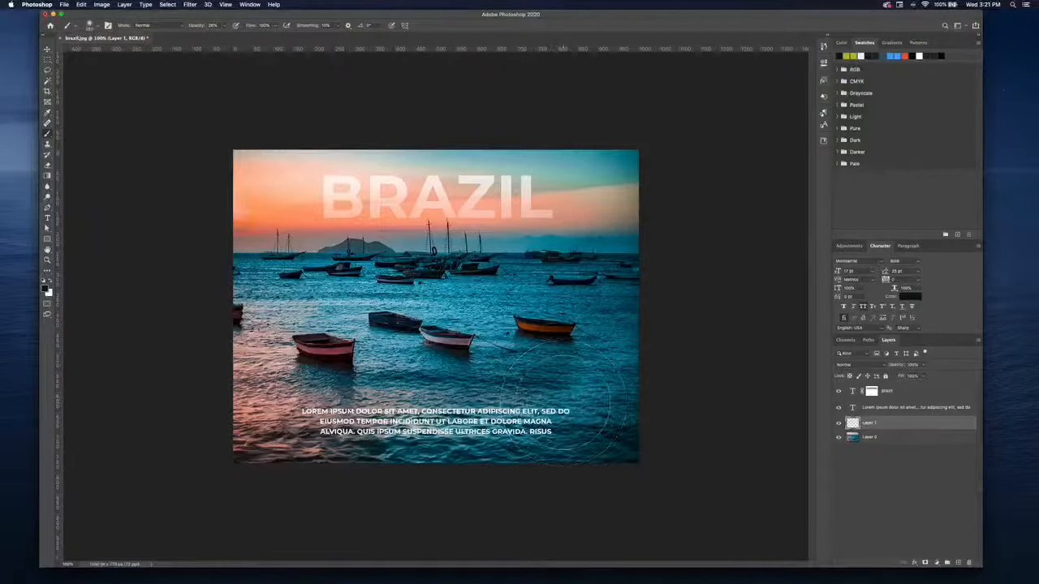
key("bracketleft")
key("bracketright")
key("bracketright")
key("bracketright")
key("bracketleft")
key("bracketleft")
key("bracketleft")
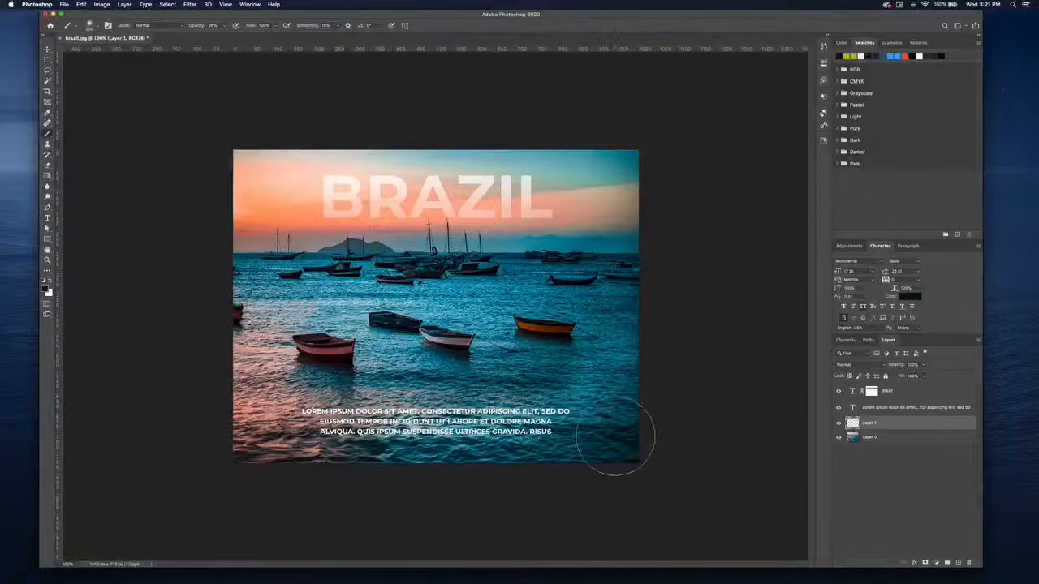
mouse_move(625, 430)
left_mouse_down()
mouse_move(221, 438)
mouse_move(714, 420)
mouse_move(330, 449)
mouse_move(97, 443)
left_mouse_up()
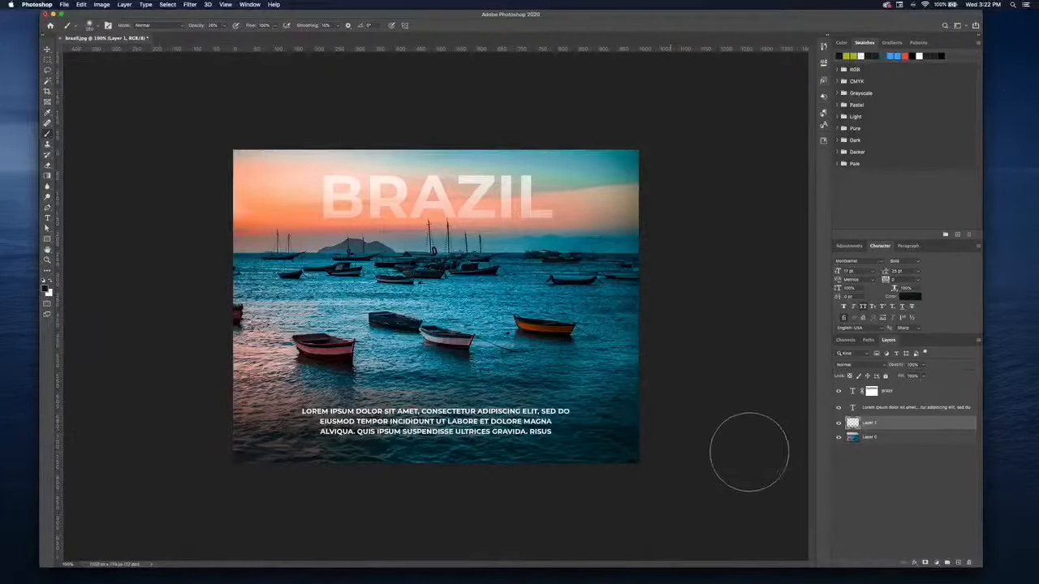
key("v")
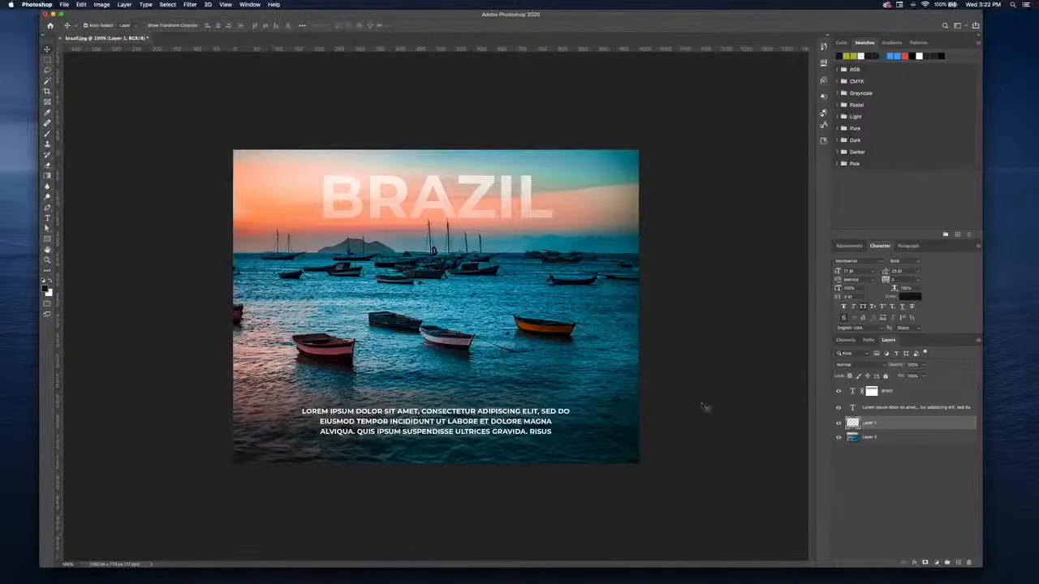
left_click(723, 415)
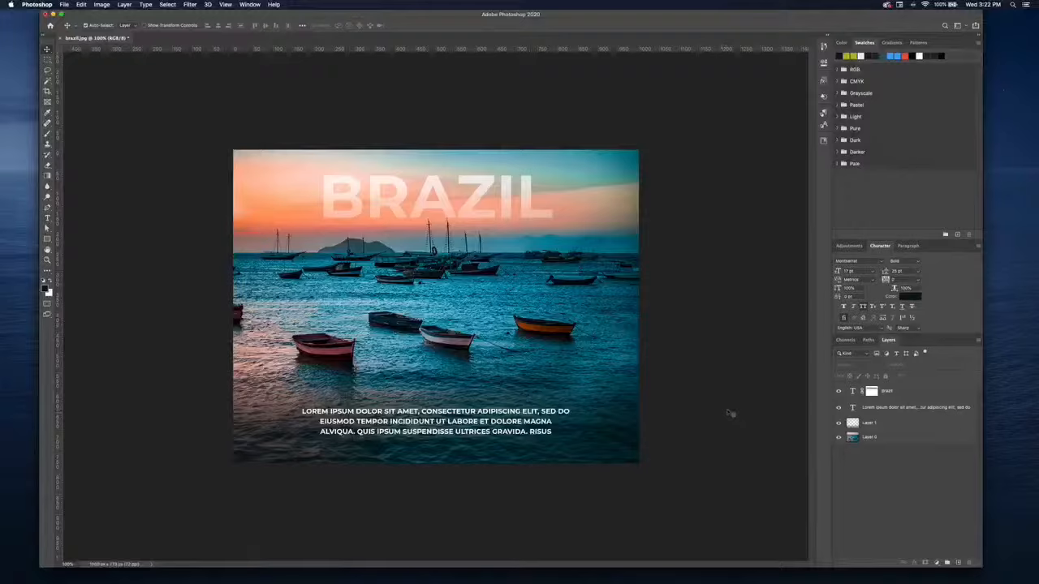